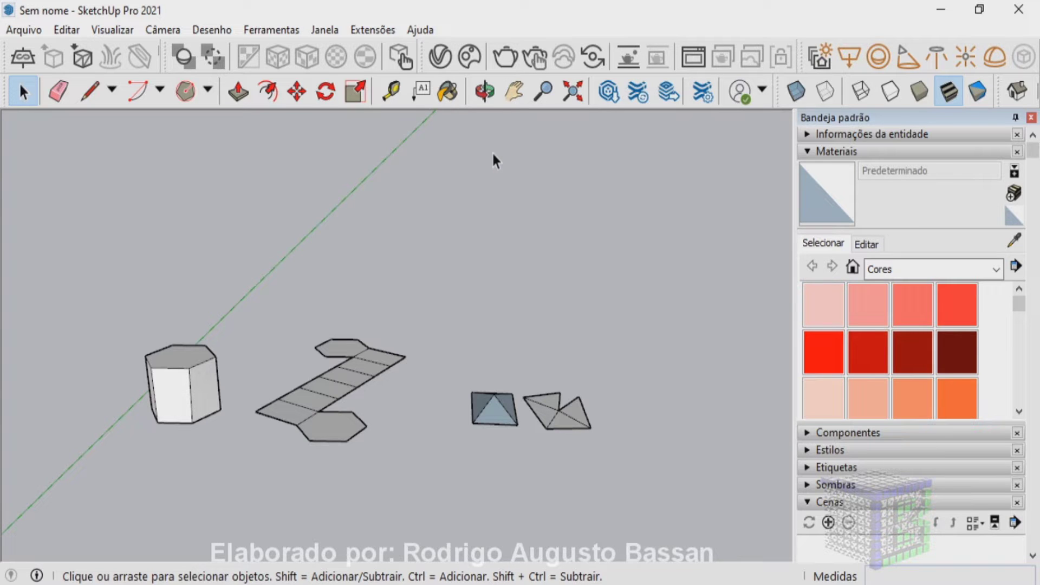
Orbit and zoom the view to inspect the pyramids from below and around the nets
scroll(537, 415, up, 2)
scroll(508, 439, up, 2)
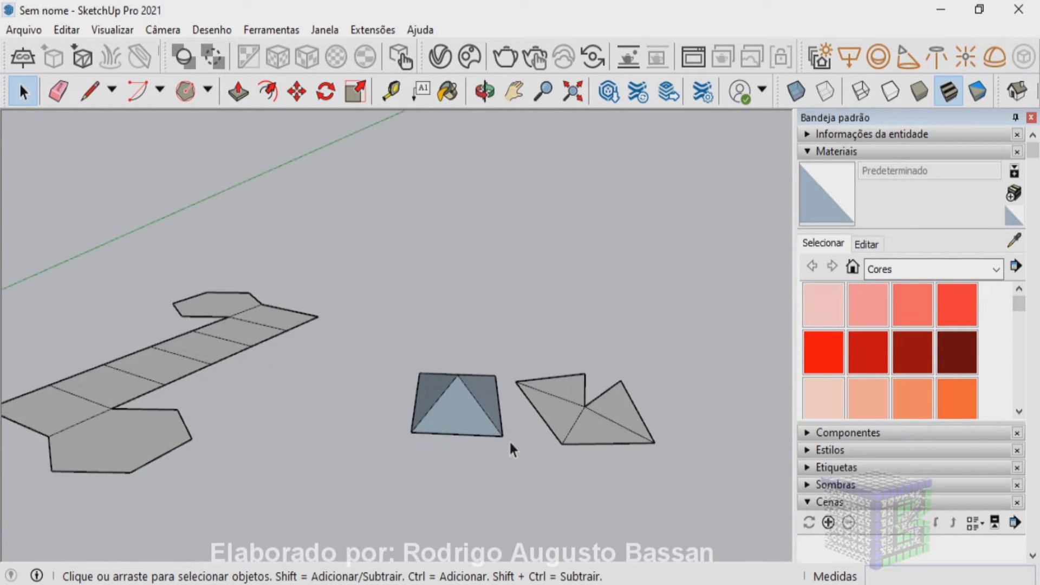
scroll(580, 433, up, 3)
mouse_move(437, 443)
middle_down()
mouse_move(420, 318)
mouse_move(425, 216)
mouse_move(457, 450)
middle_up()
scroll(602, 431, down, 2)
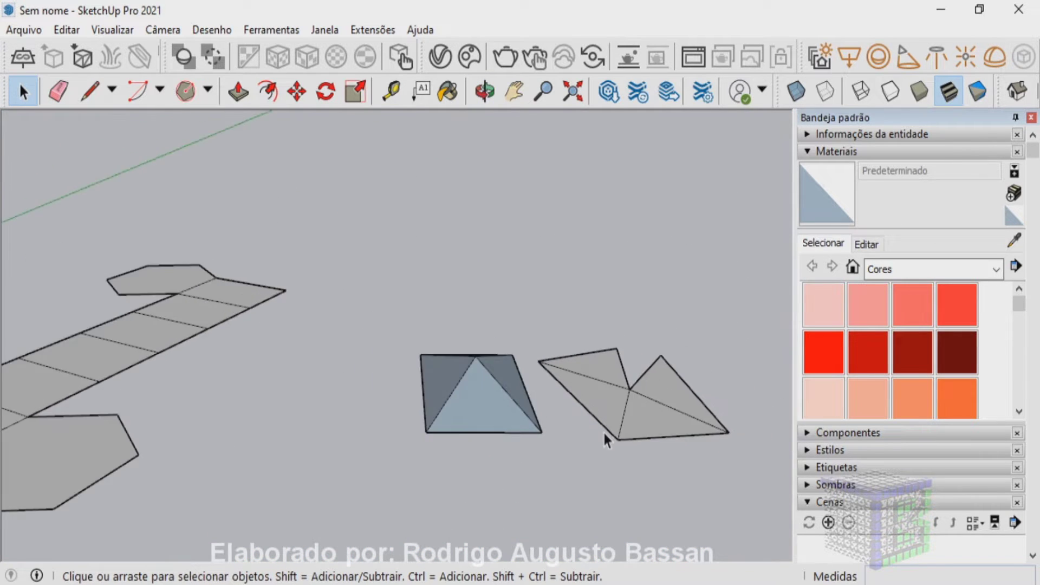
scroll(336, 417, down, 2)
scroll(335, 417, up, 2)
scroll(327, 425, up, 2)
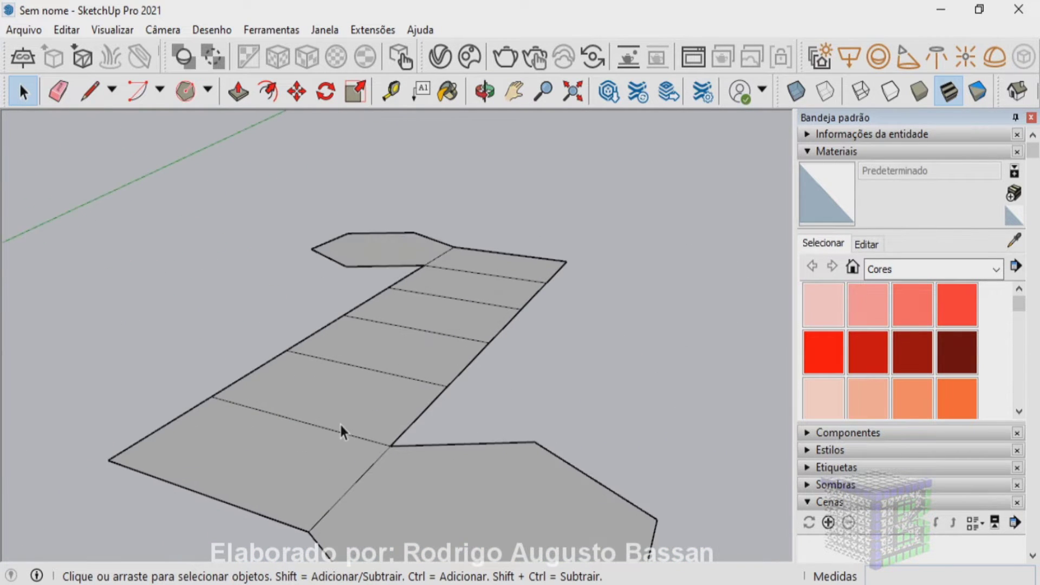
scroll(343, 431, down, 2)
mouse_move(357, 439)
middle_down()
mouse_move(379, 437)
mouse_move(195, 493)
mouse_move(179, 509)
mouse_move(410, 512)
mouse_move(499, 493)
middle_up()
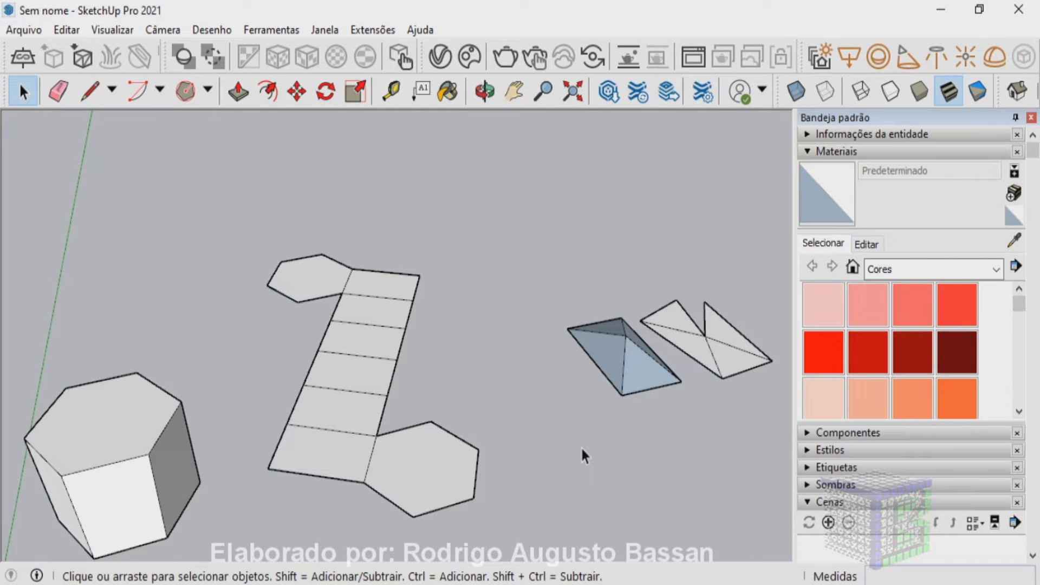
Select the whole pyramid and unwrap its faces into a flat net beside it
click(629, 357)
double_click(629, 359)
right_click(630, 359)
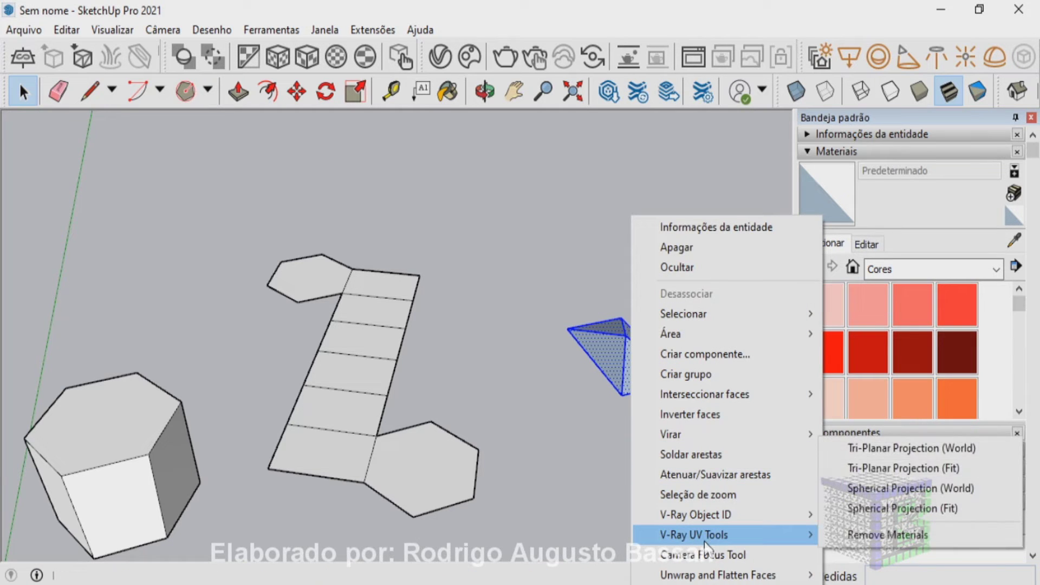
mouse_move(717, 574)
click(891, 575)
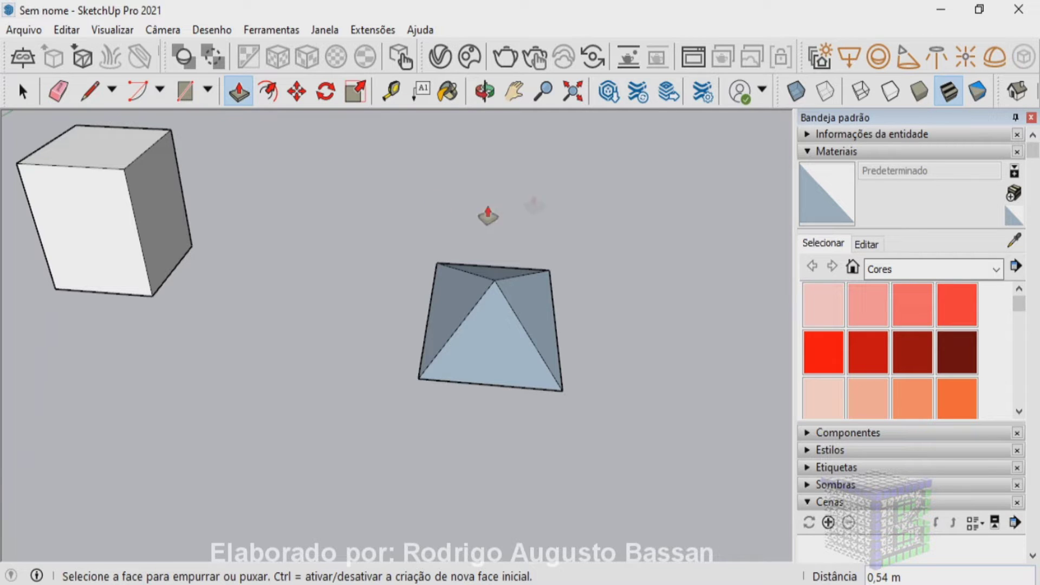
click(635, 96)
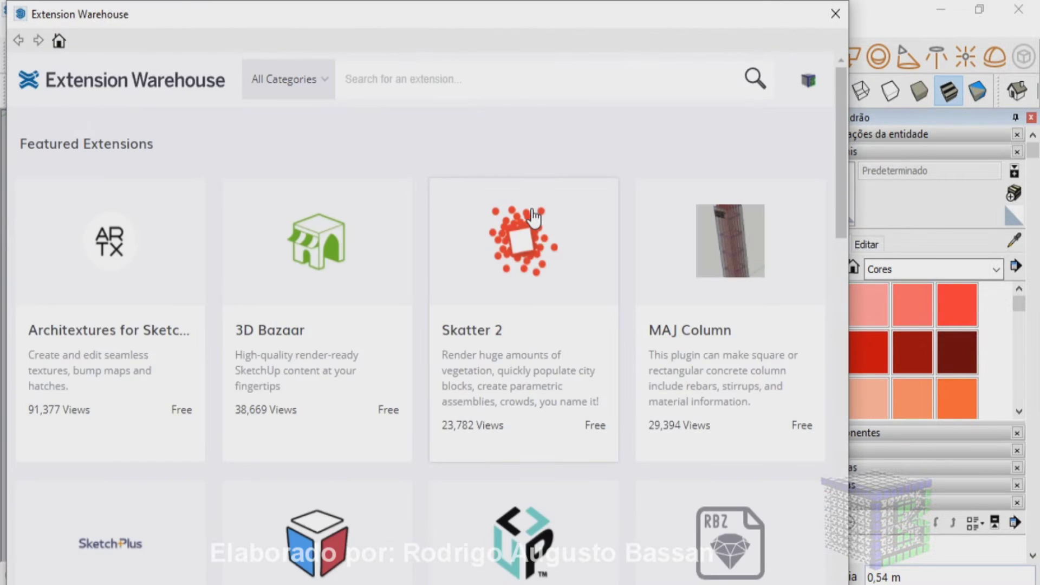
Browse the featured Extension Warehouse listings, then search for 'Unwrap'
scroll(559, 357, down, 1)
scroll(560, 357, down, 9)
scroll(561, 359, down, 5)
scroll(561, 359, up, 2)
mouse_move(844, 385)
mouse_down()
mouse_move(844, 524)
mouse_move(842, 216)
mouse_up()
click(445, 81)
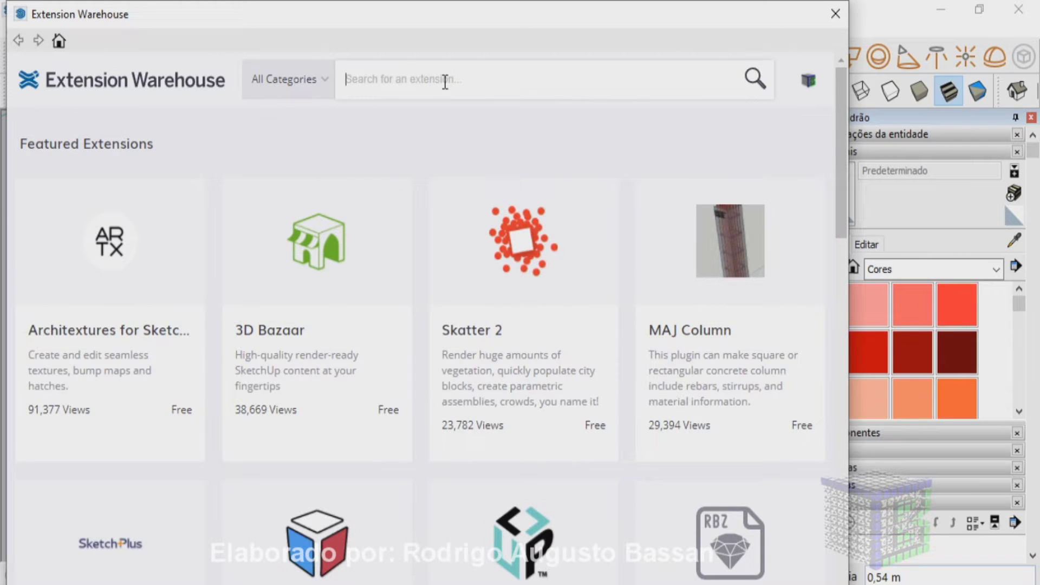
text(Unwrap)
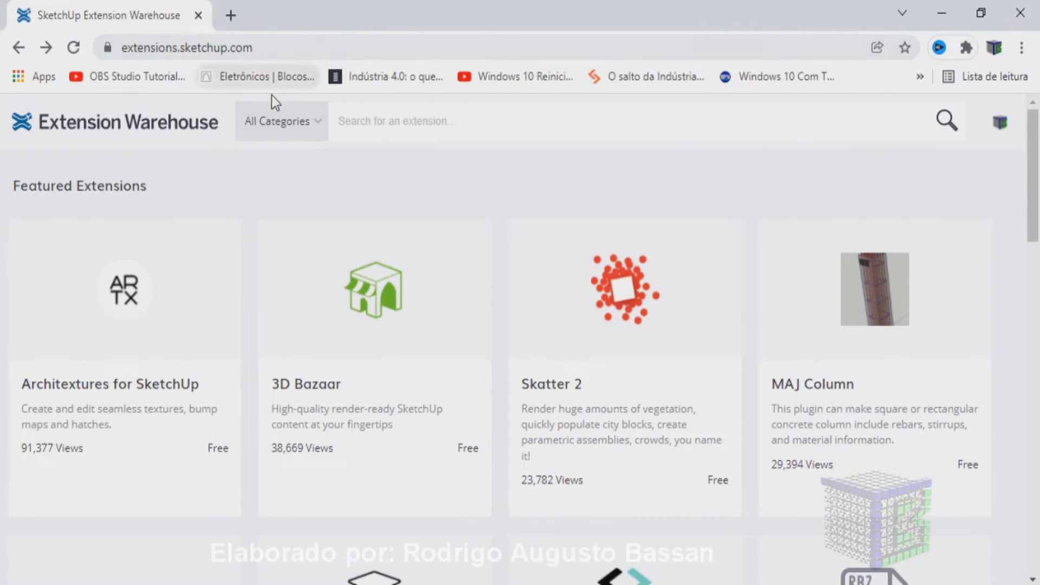
Search the Warehouse for 'Unwrap' and open the Unwrap and Flatten Faces page
click(487, 120)
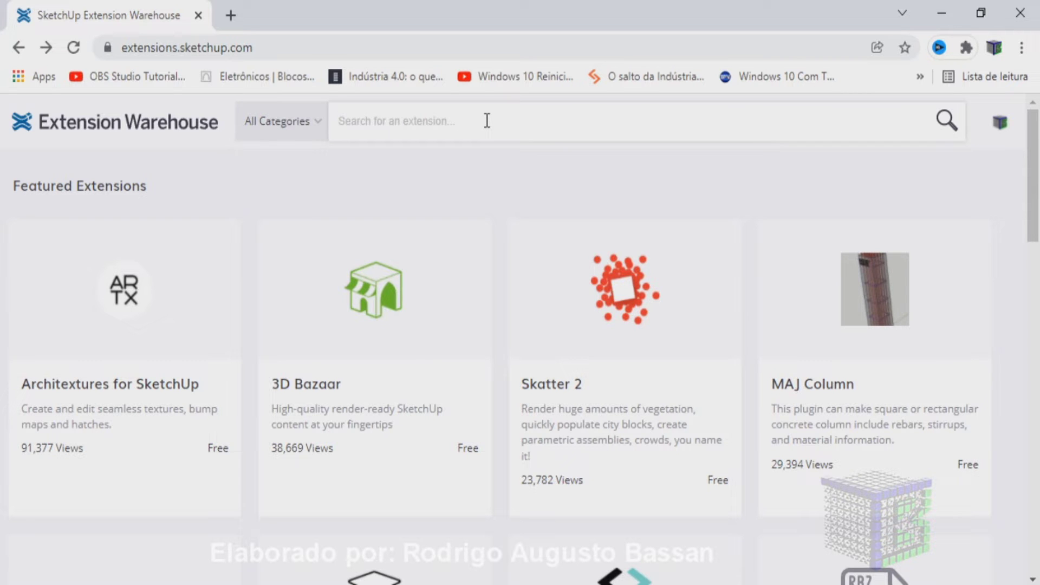
text(Unwrap)
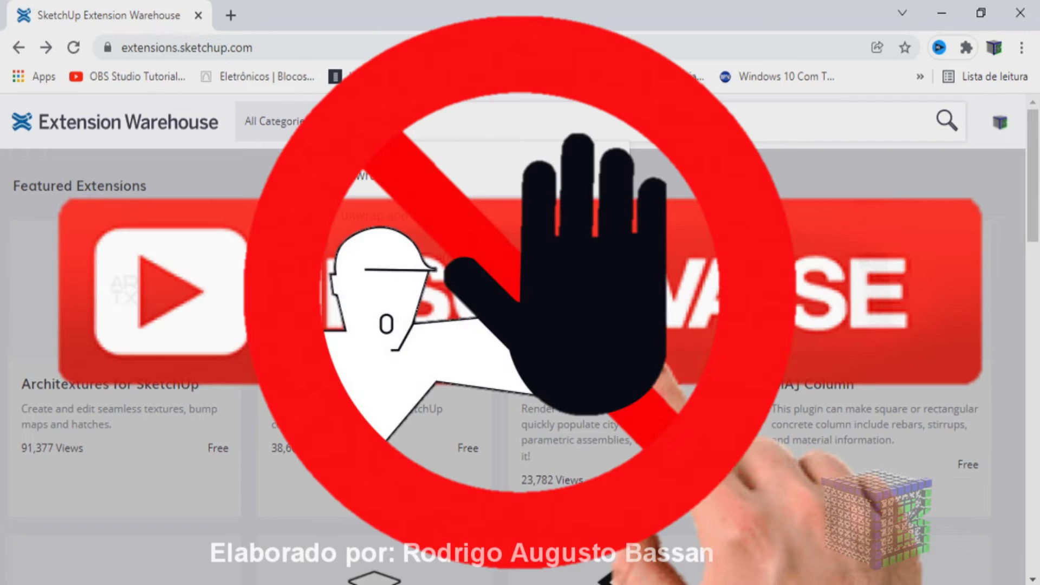
click(453, 187)
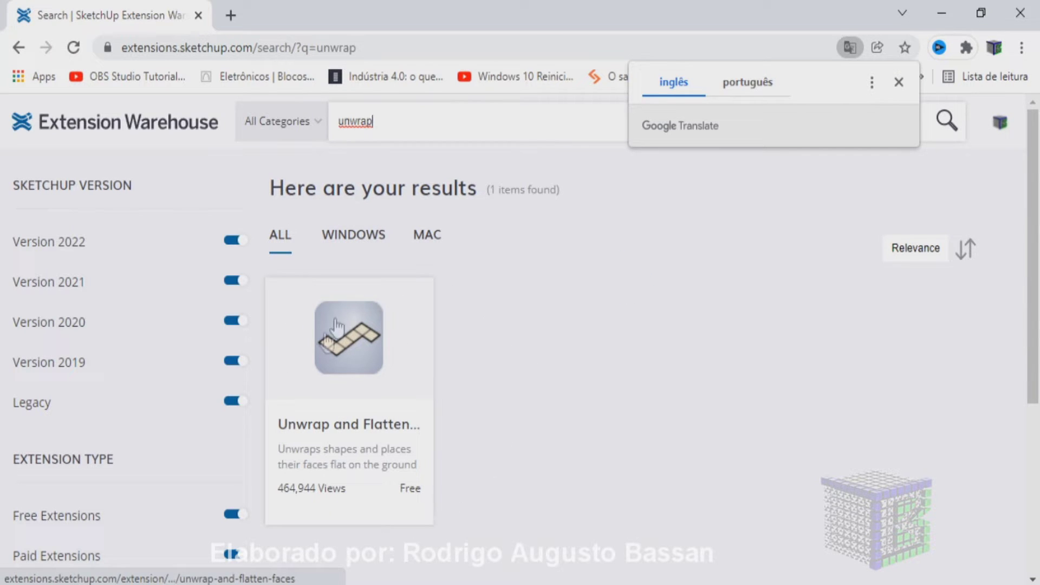
click(380, 375)
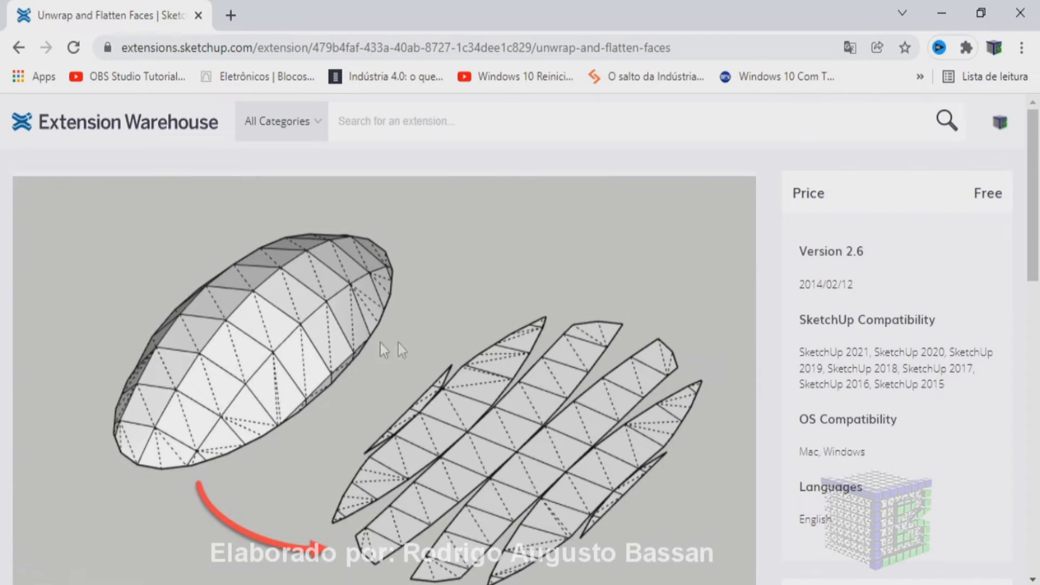
Download the Unwrap and Flatten Faces extension as as_flatten_2-6.rbz
scroll(608, 450, down, 3)
scroll(607, 451, down, 4)
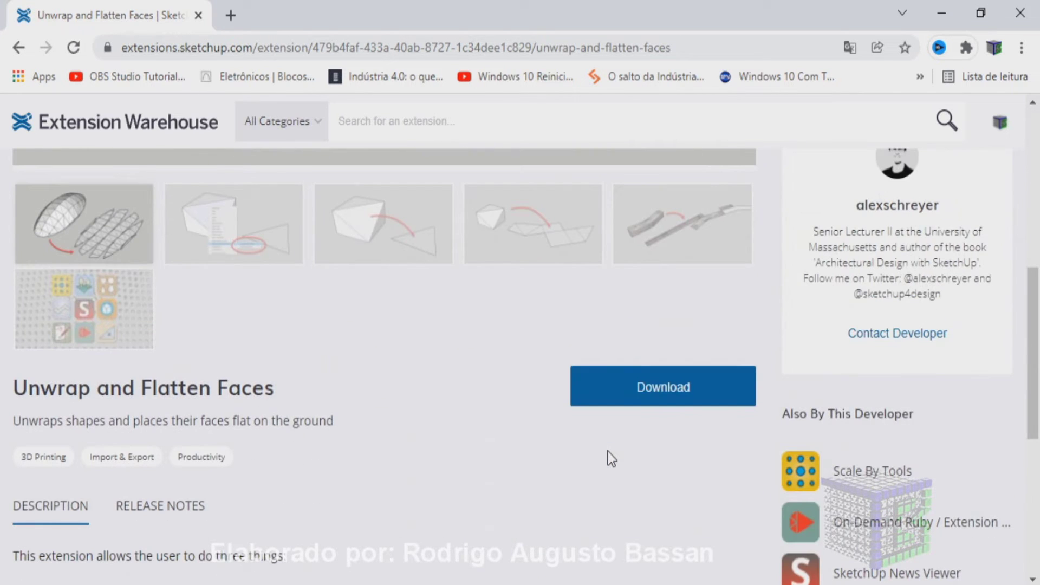
click(708, 403)
scroll(708, 401, down, 2)
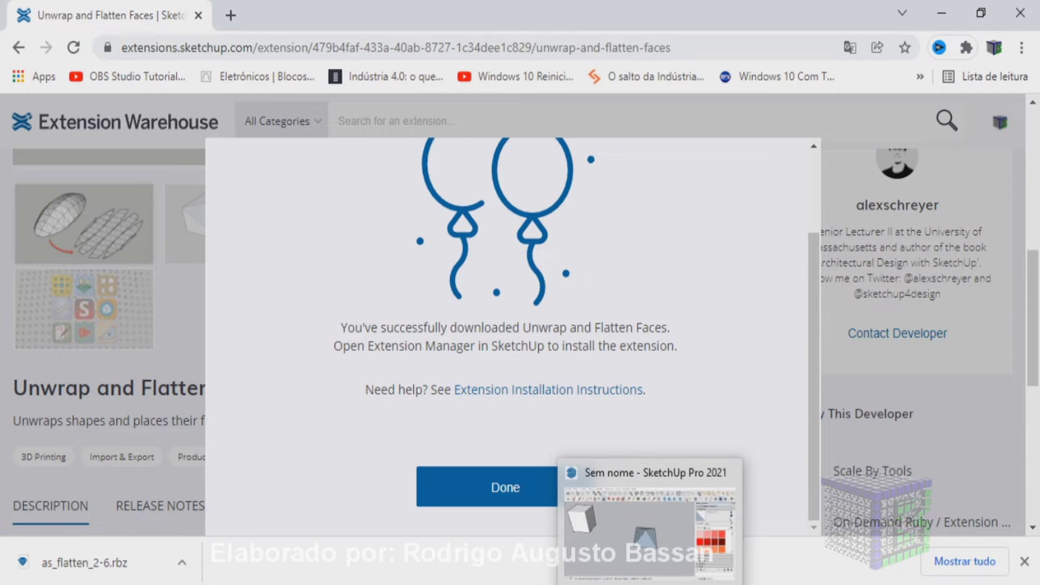
click(649, 520)
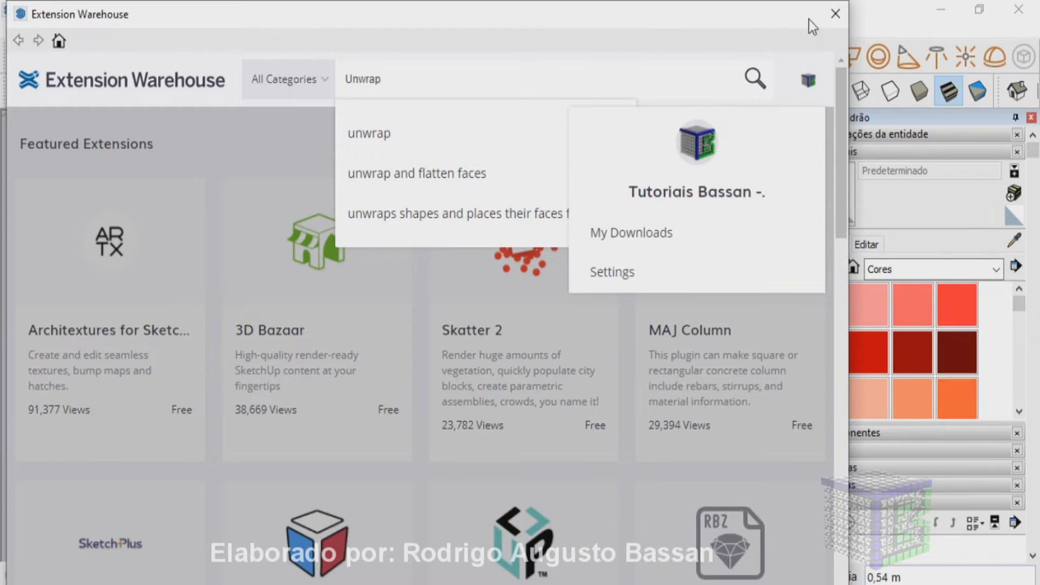
Close the Extension Warehouse and open Janela > Gerenciador de extensões after checking Preferences
click(835, 13)
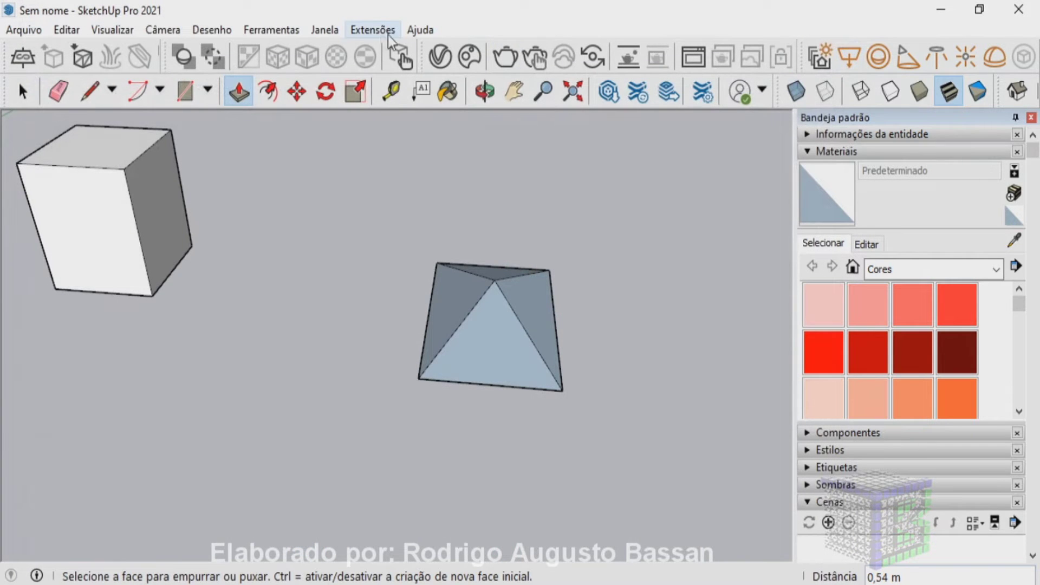
click(330, 31)
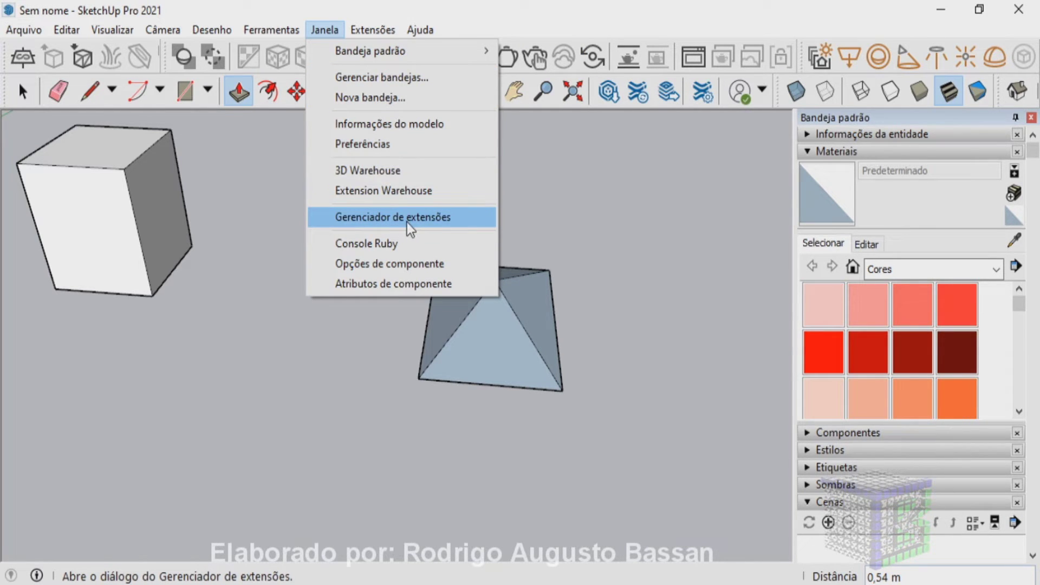
click(386, 142)
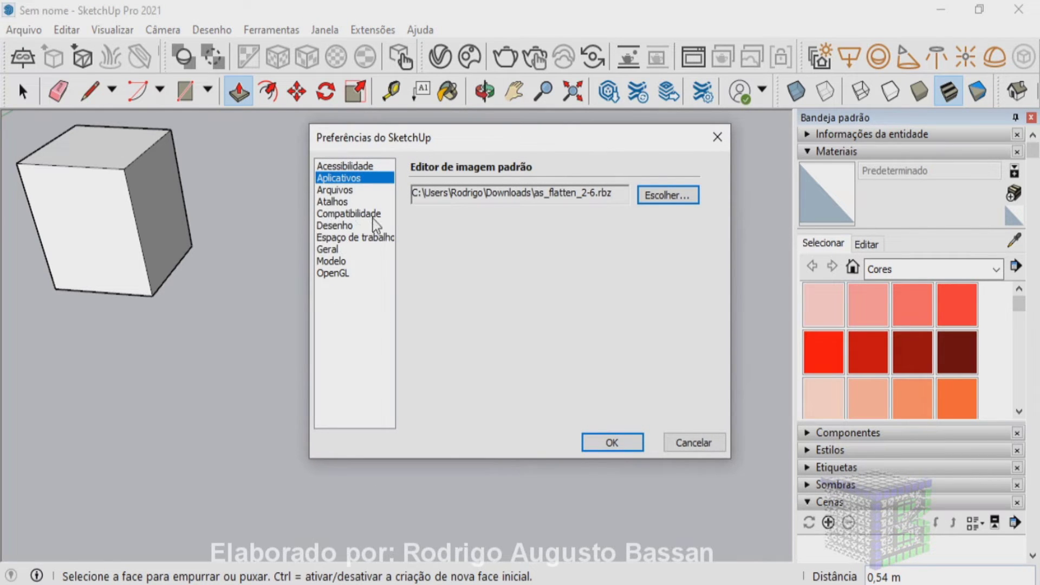
click(728, 138)
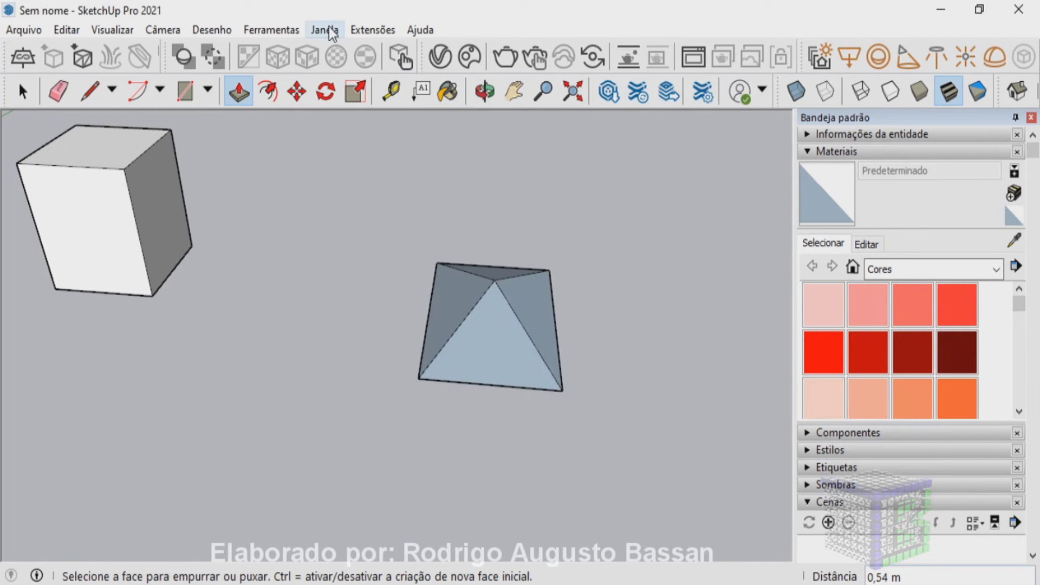
click(362, 27)
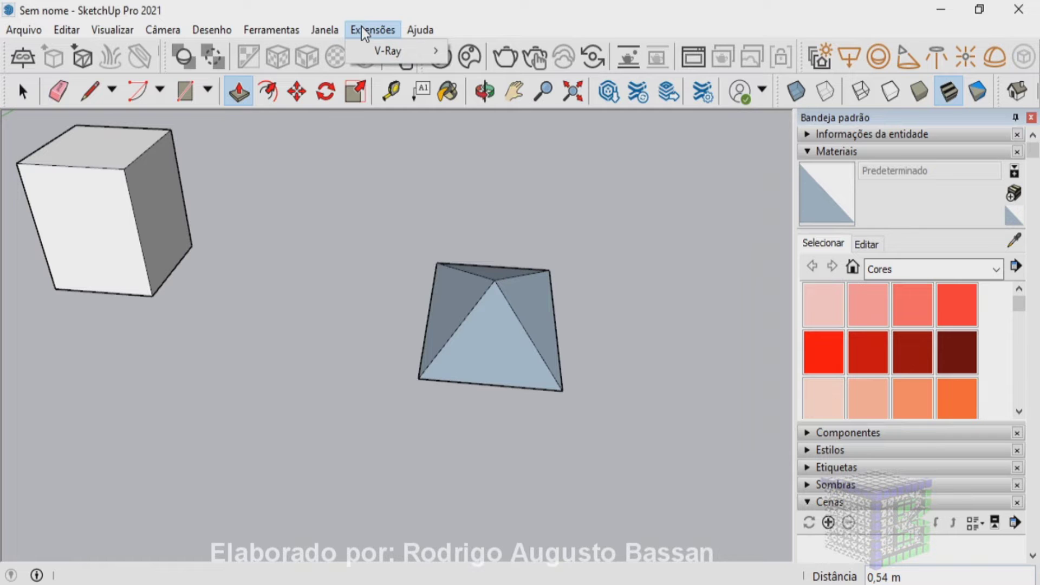
click(329, 31)
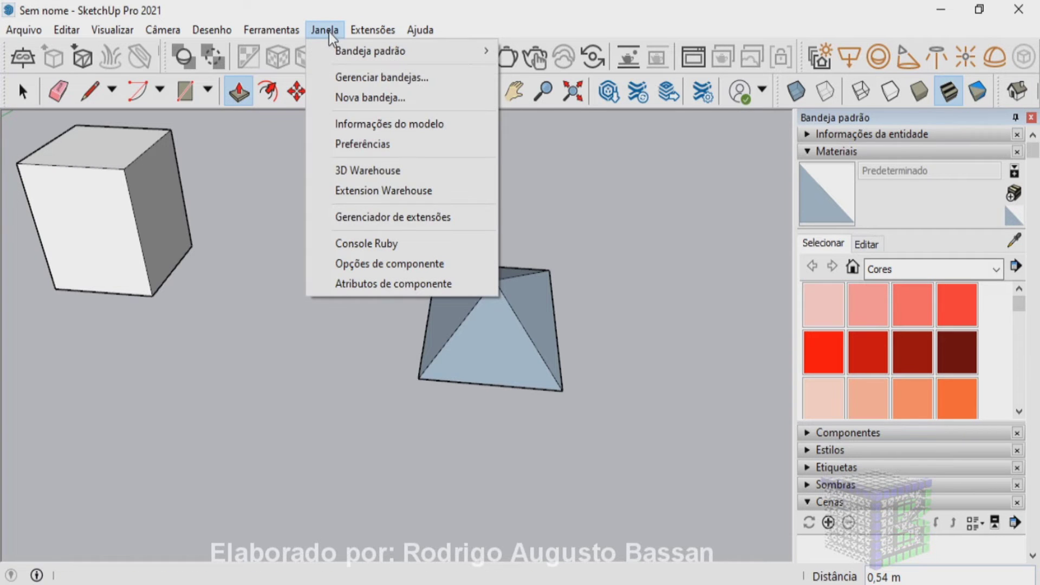
click(411, 224)
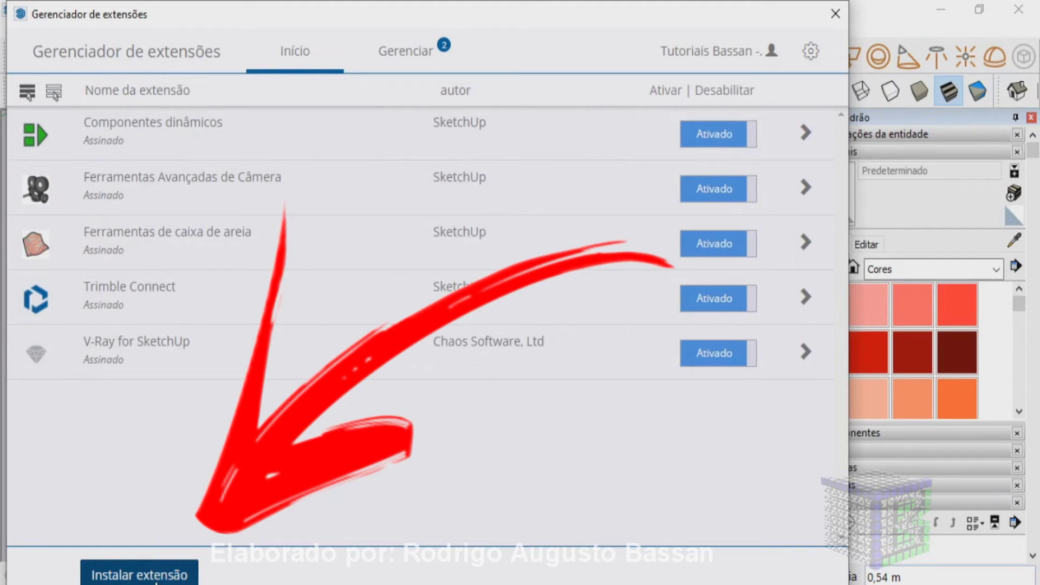
Install as_flatten_2-6.rbz from Downloads via Instalar extensão, then close the manager
click(139, 575)
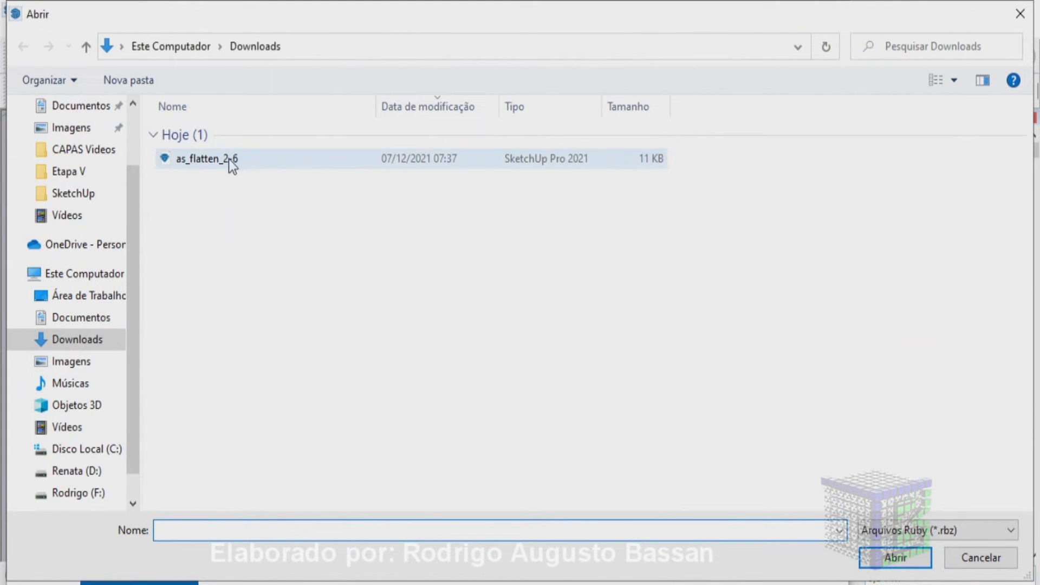
click(86, 340)
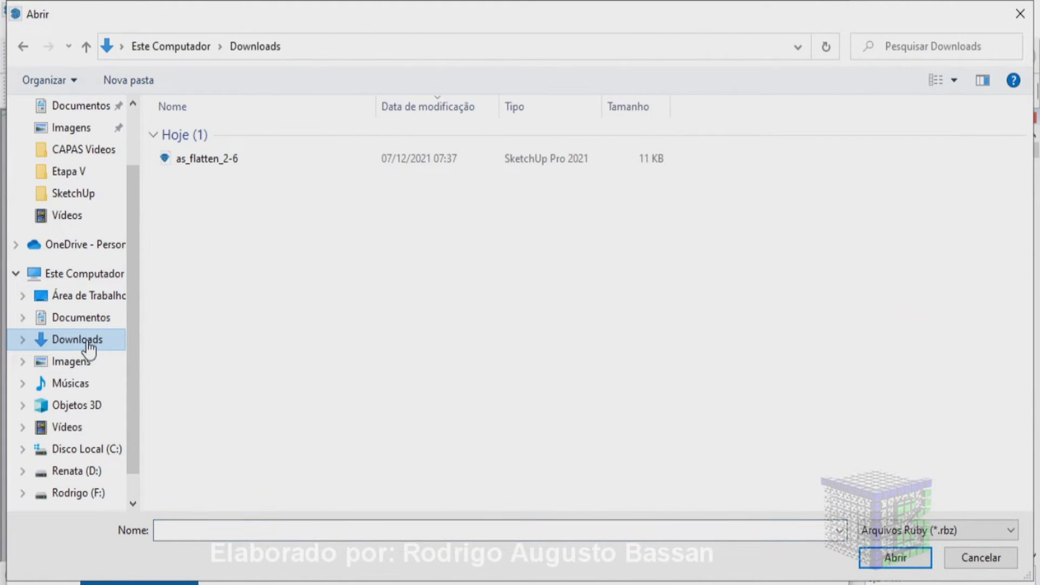
click(1001, 532)
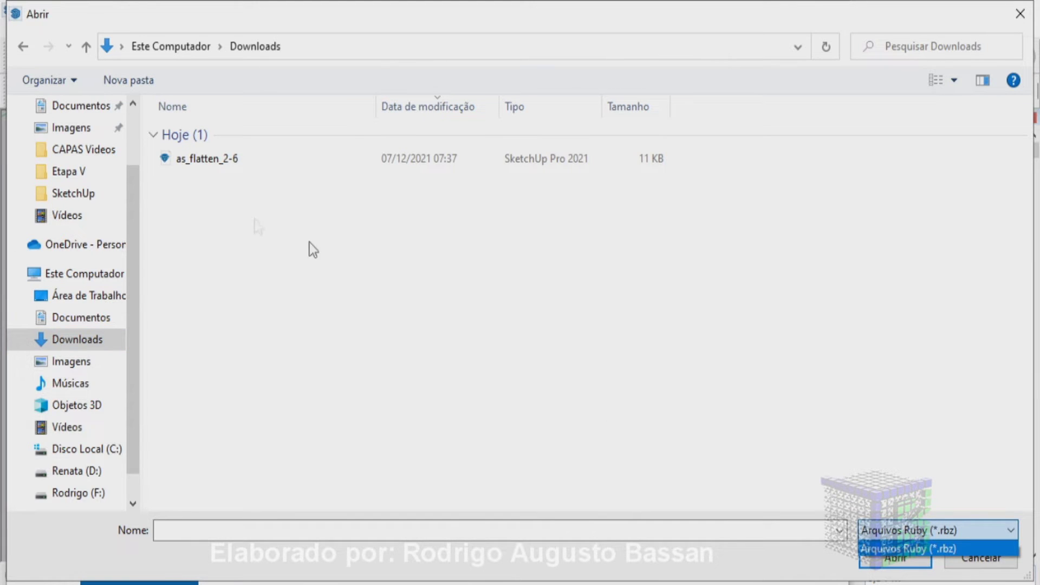
click(222, 160)
click(902, 562)
click(902, 562)
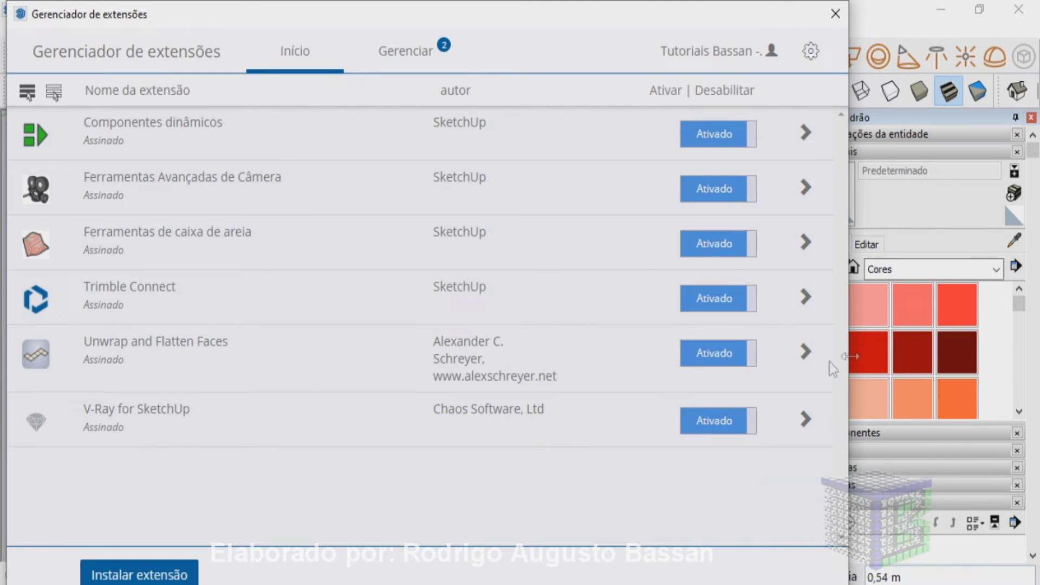
click(805, 355)
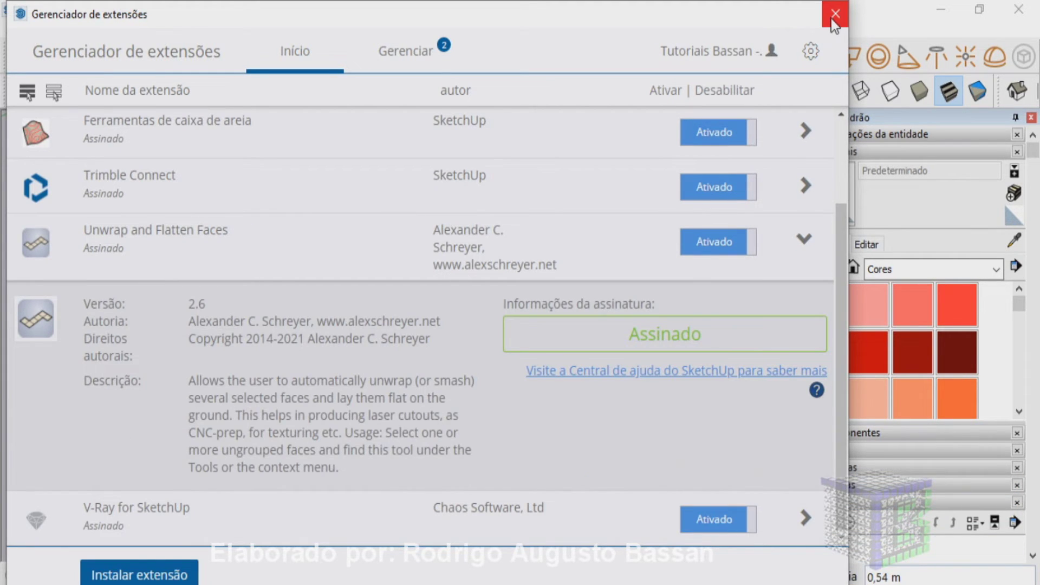
click(834, 15)
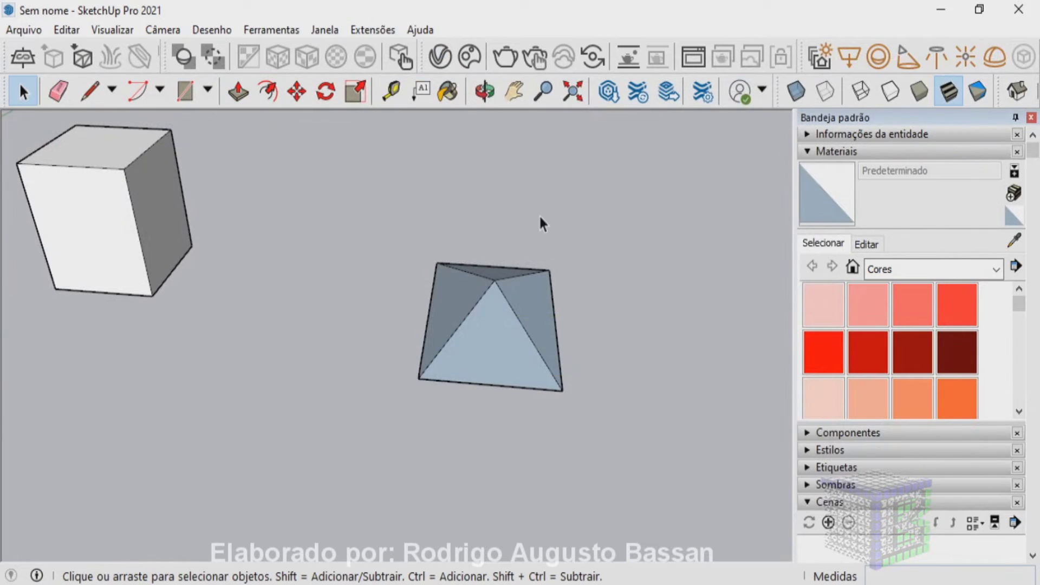
double_click(485, 341)
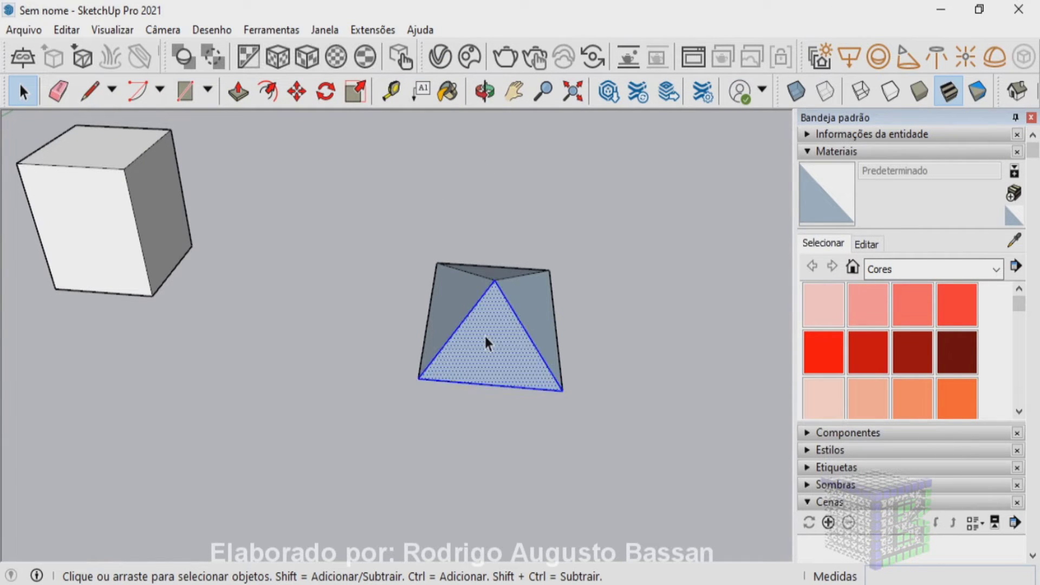
triple_click(489, 326)
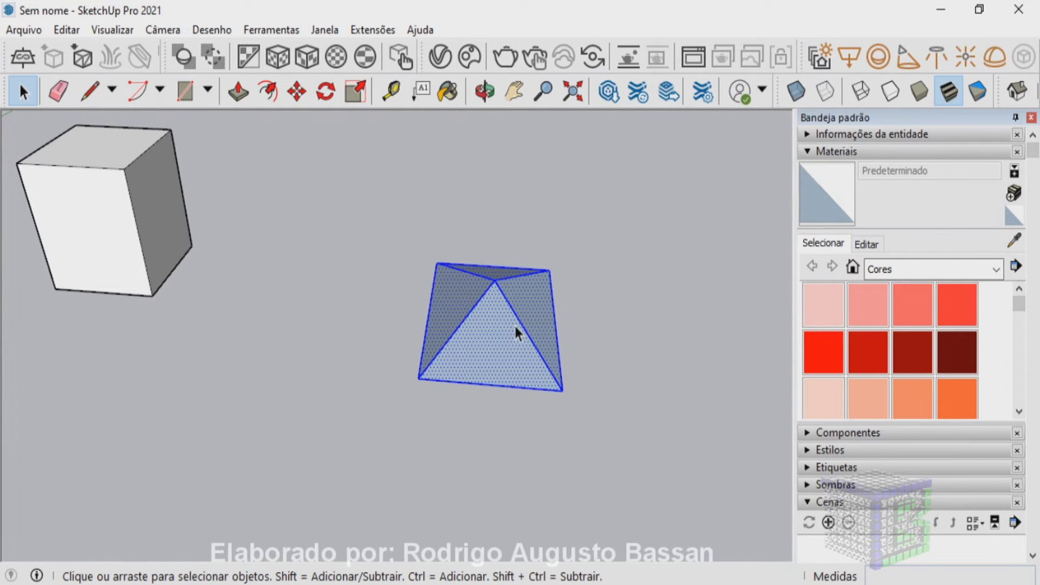
right_click(515, 325)
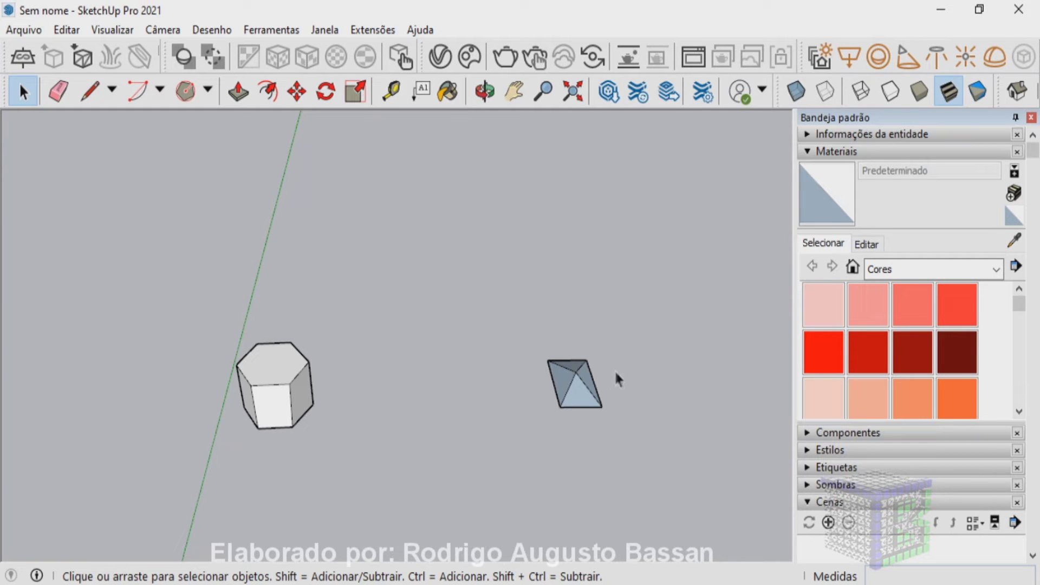
click(577, 394)
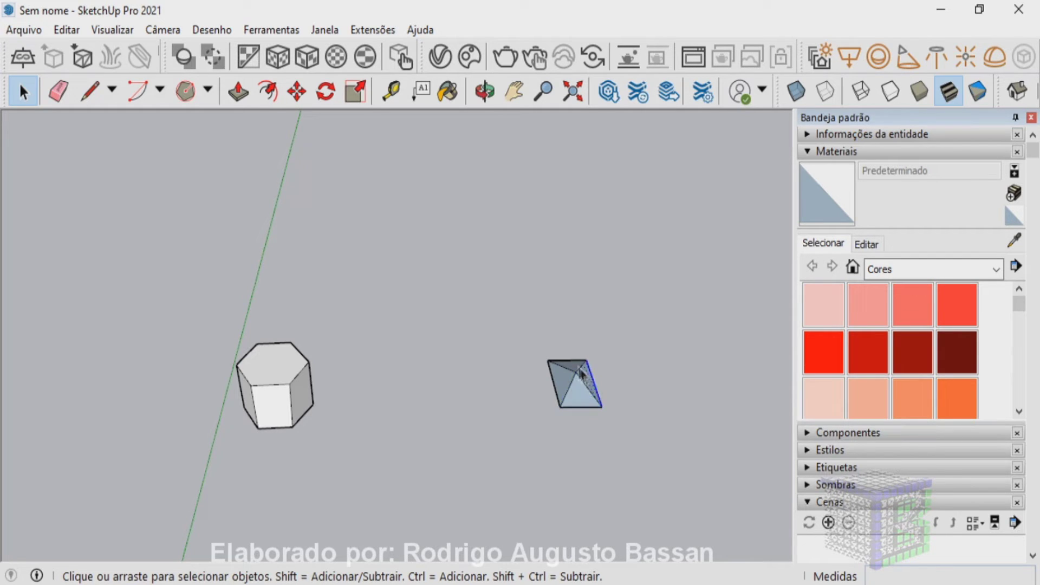
click(573, 377)
click(580, 389)
scroll(584, 398, up, 3)
scroll(580, 385, up, 2)
scroll(580, 384, up, 2)
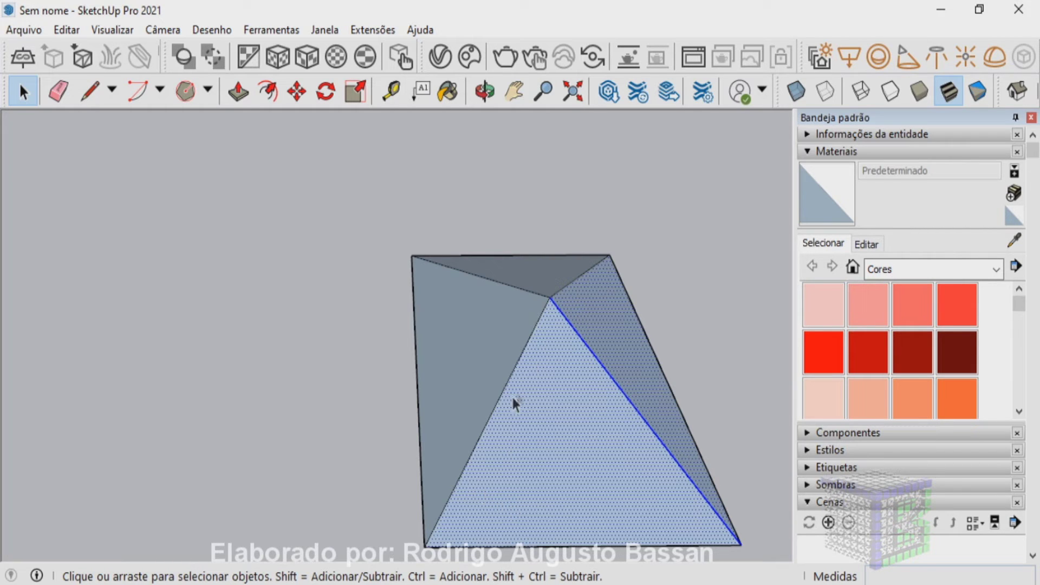
scroll(509, 380, down, 3)
scroll(503, 372, down, 1)
scroll(504, 372, down, 2)
scroll(504, 372, down, 2)
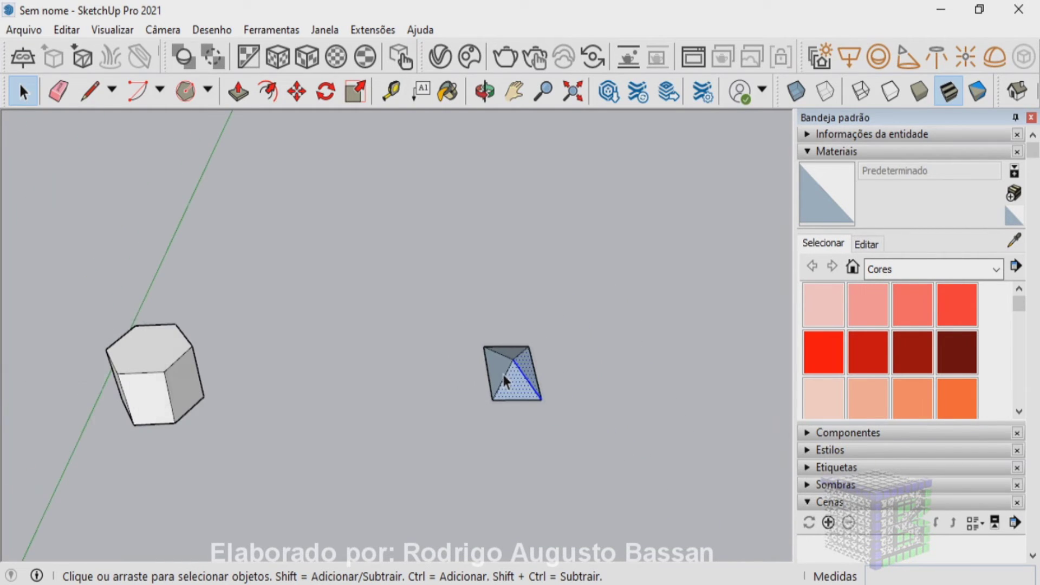
click(178, 386)
mouse_move(591, 434)
middle_down()
mouse_move(425, 248)
mouse_move(442, 70)
mouse_move(439, 379)
mouse_move(556, 424)
middle_up()
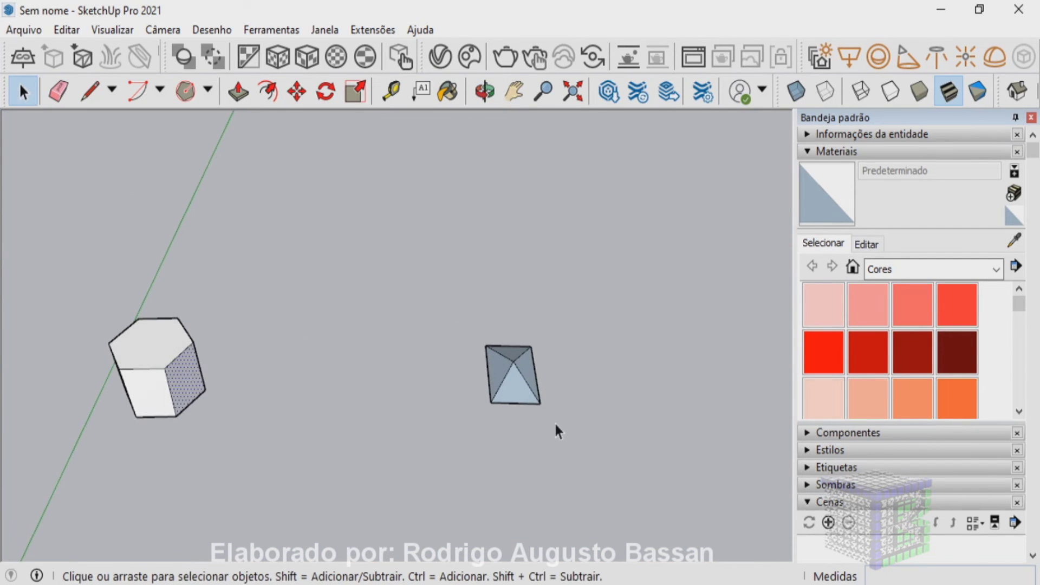
triple_click(514, 380)
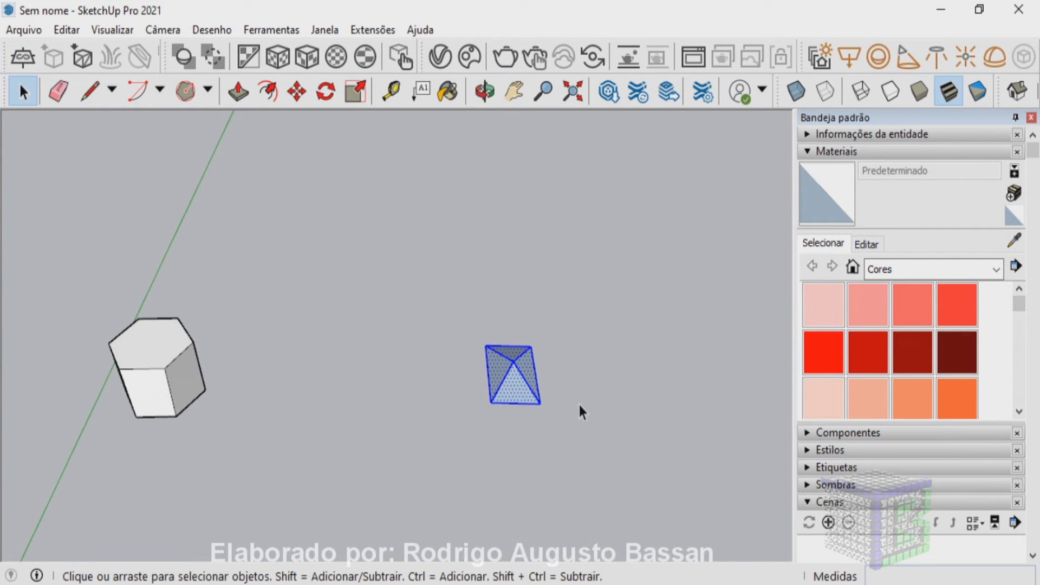
scroll(547, 362, up, 3)
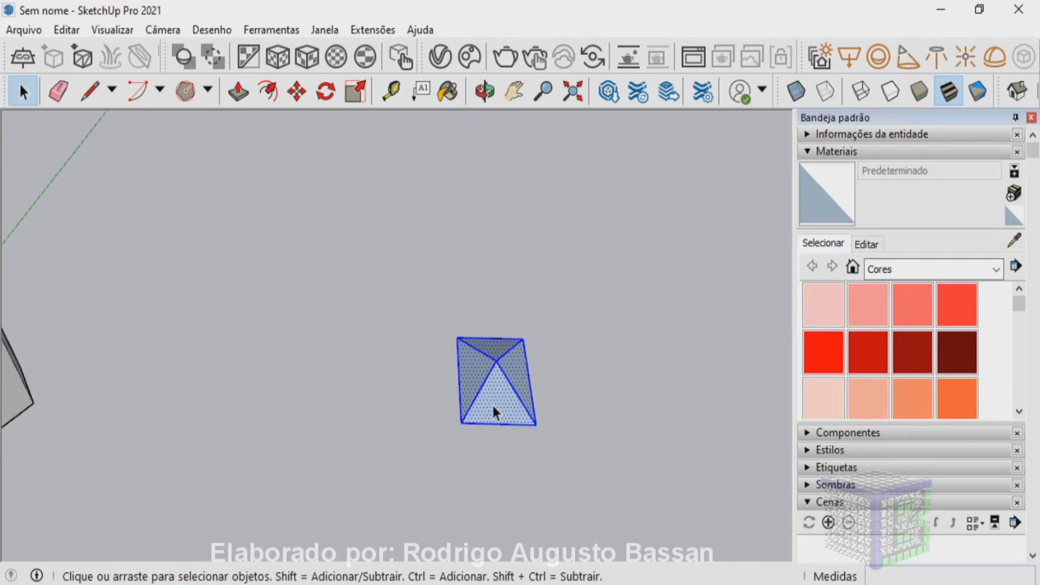
Unwrap and flatten the pyramid's four faces, accepting the warning and result dialogs
right_click(494, 412)
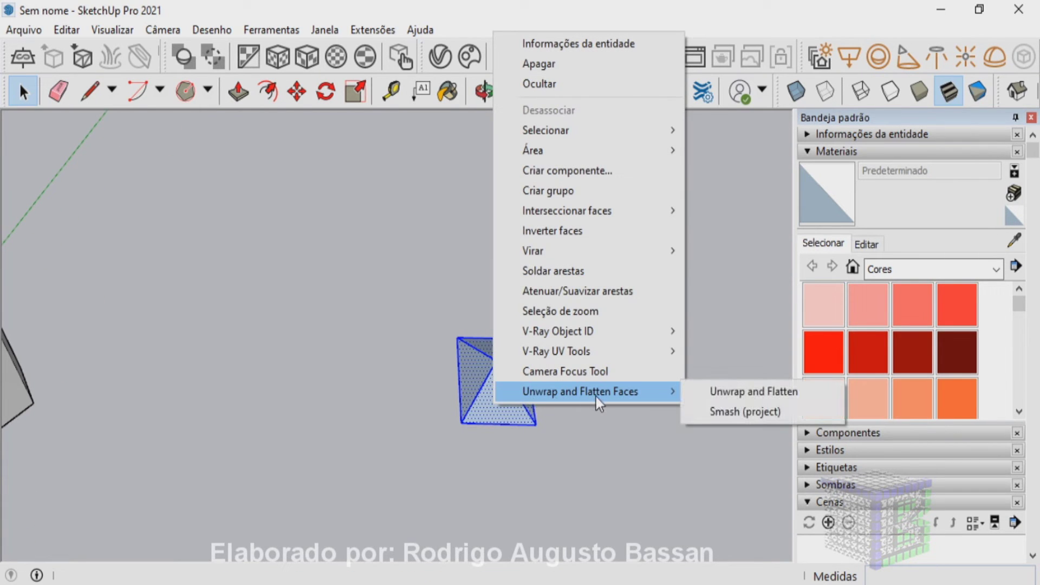
click(749, 398)
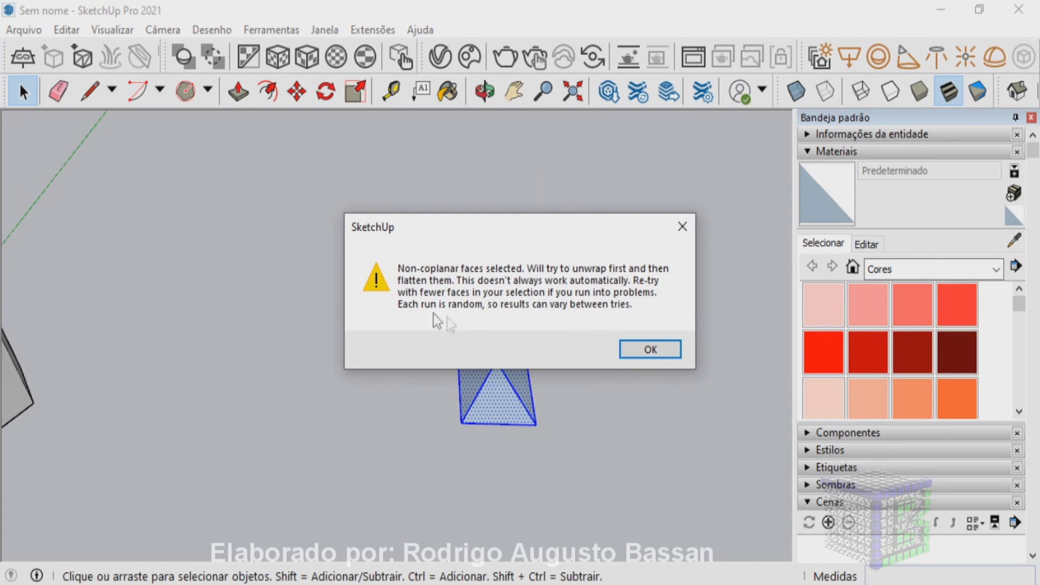
click(644, 349)
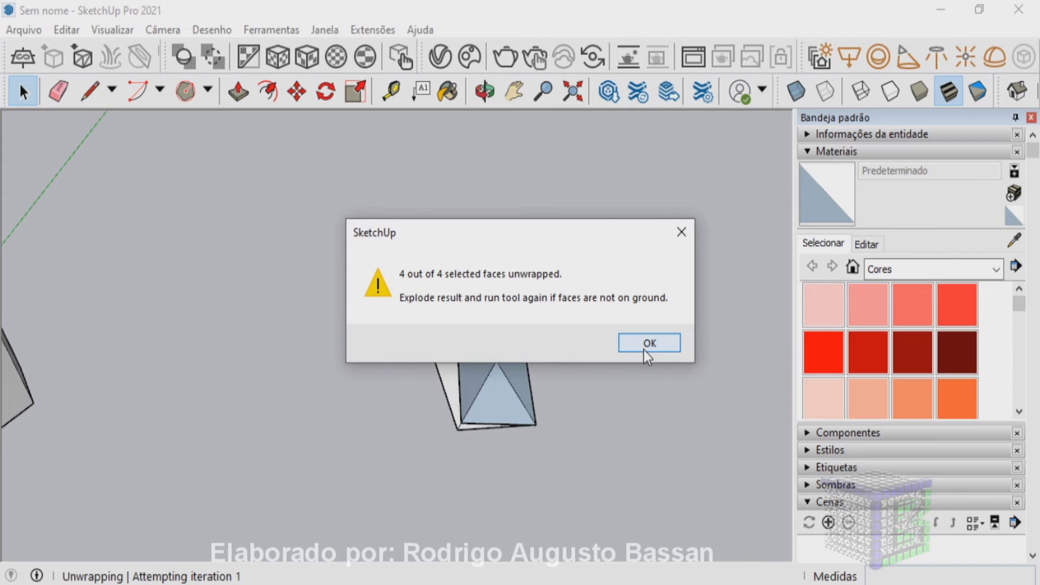
click(649, 343)
Move the pyramid's net to the right of the pyramid and orbit to show all models
click(448, 386)
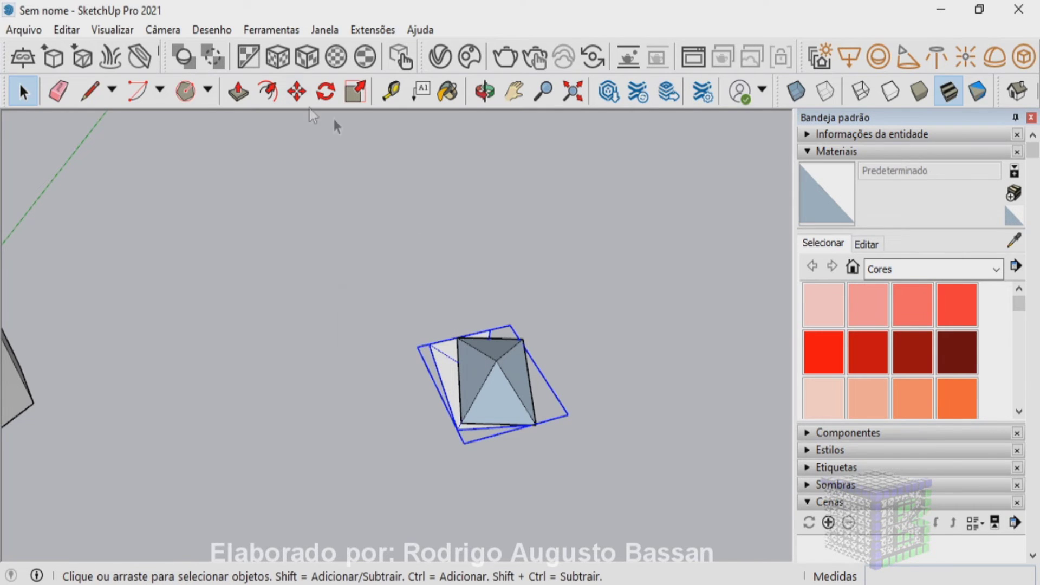
click(296, 91)
click(448, 403)
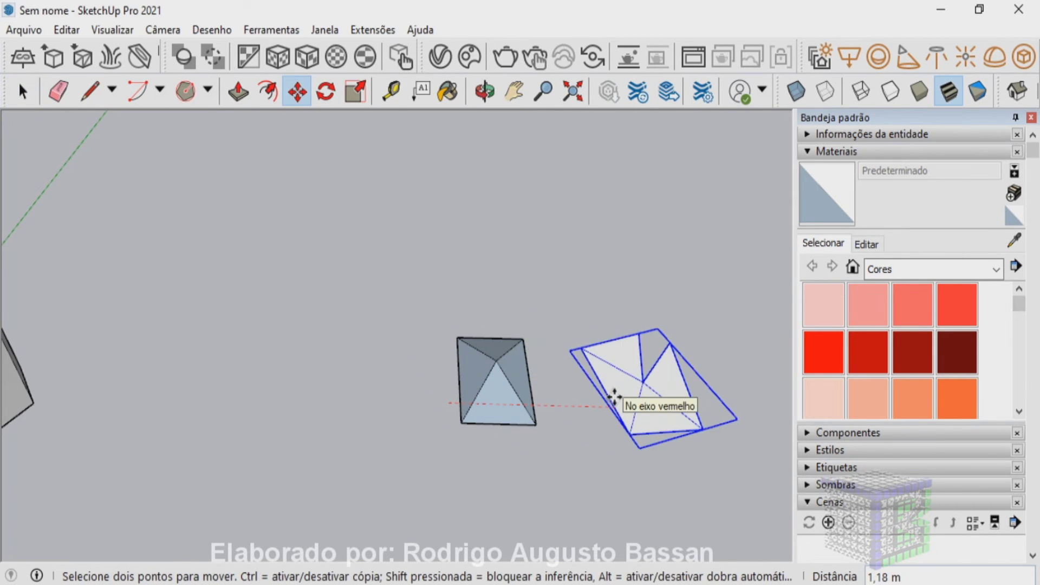
click(612, 403)
mouse_move(612, 404)
middle_down()
mouse_move(219, 267)
mouse_move(332, 366)
mouse_move(573, 400)
middle_up()
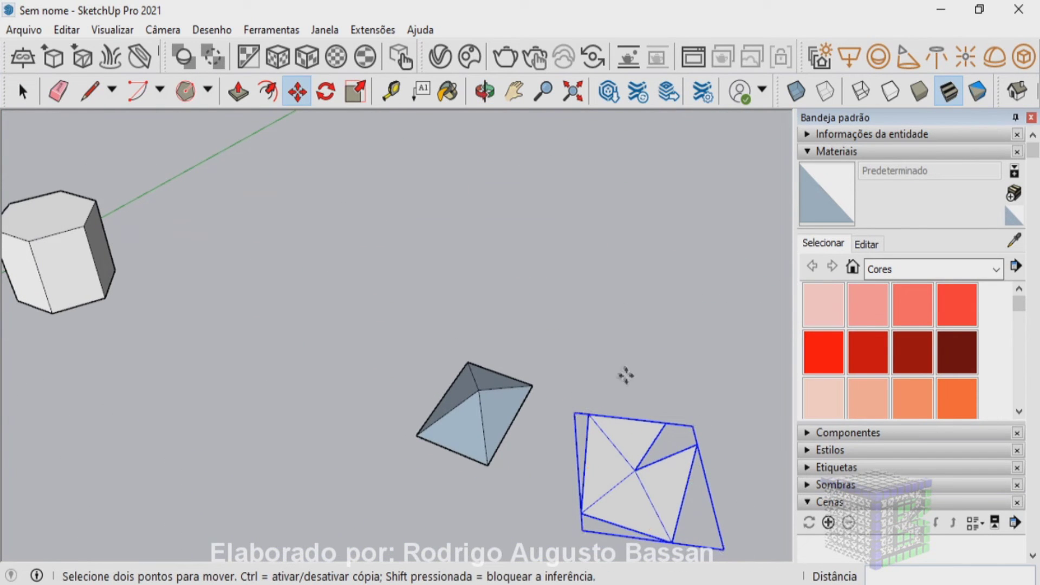
mouse_move(599, 432)
middle_down()
mouse_move(604, 408)
mouse_move(736, 534)
mouse_move(719, 305)
mouse_move(821, 462)
mouse_move(42, 212)
middle_up()
click(23, 91)
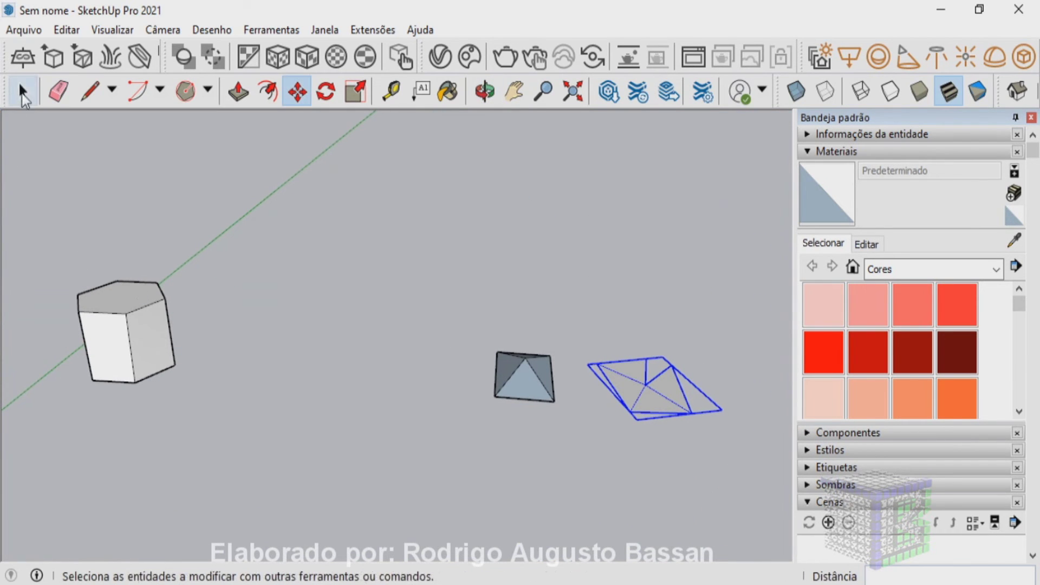
triple_click(108, 339)
Unwrap and flatten the hexagonal prism's ten faces, accepting both dialogs
right_click(108, 340)
mouse_move(196, 574)
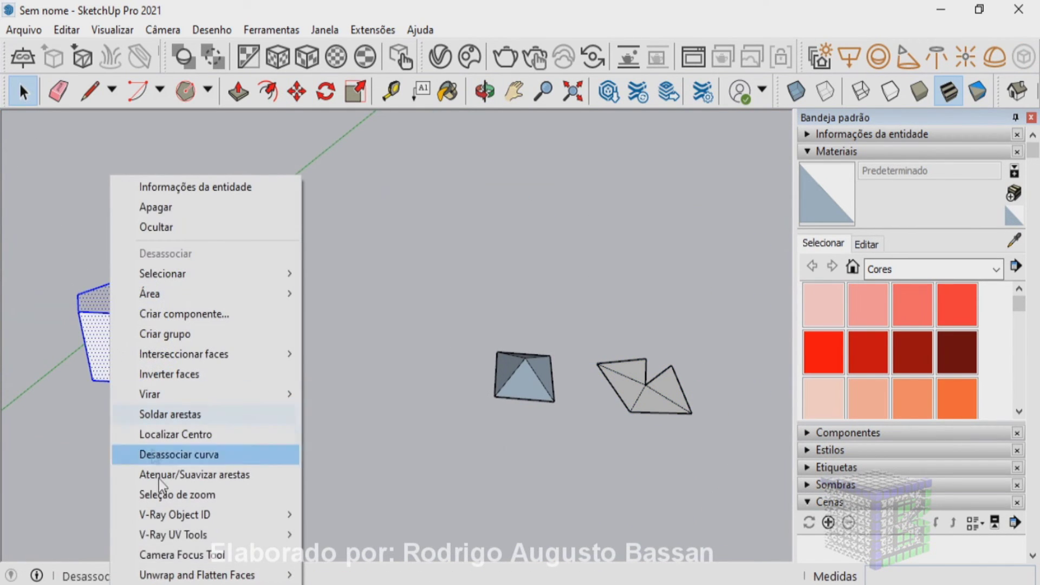
click(380, 575)
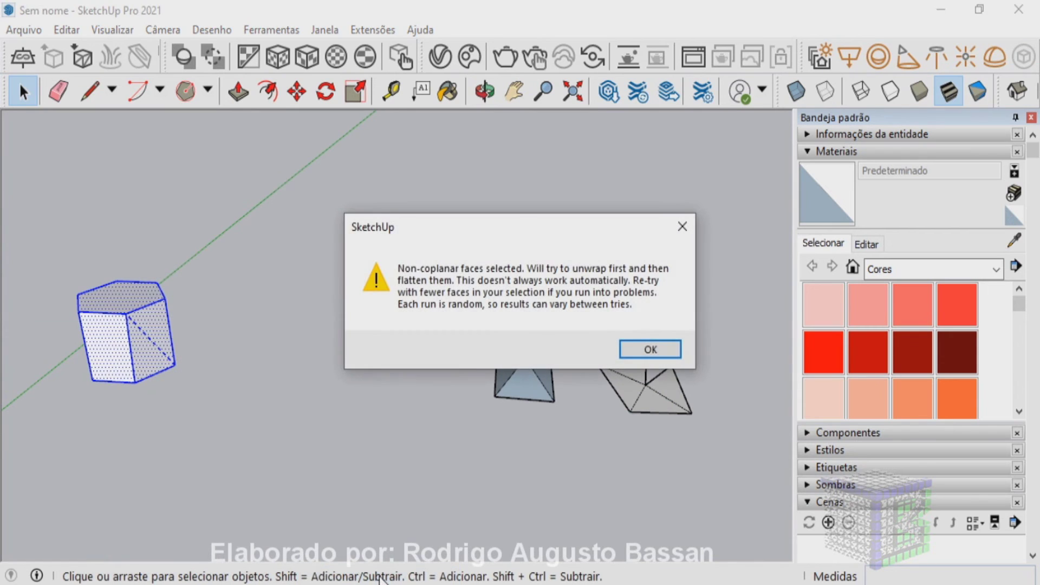
click(631, 348)
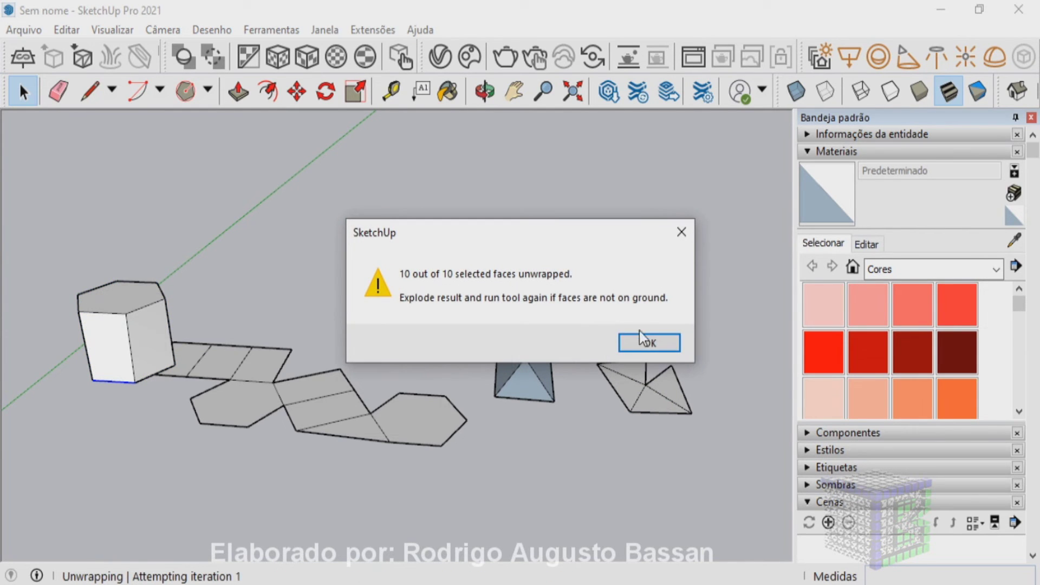
click(642, 338)
Move the prism's net behind the prism
click(296, 97)
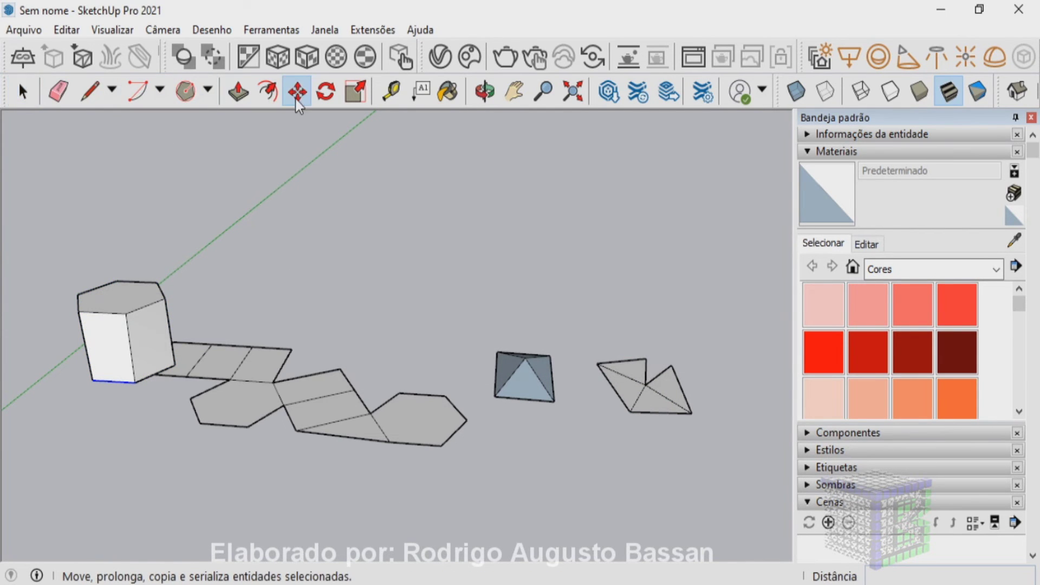
key(space)
click(275, 379)
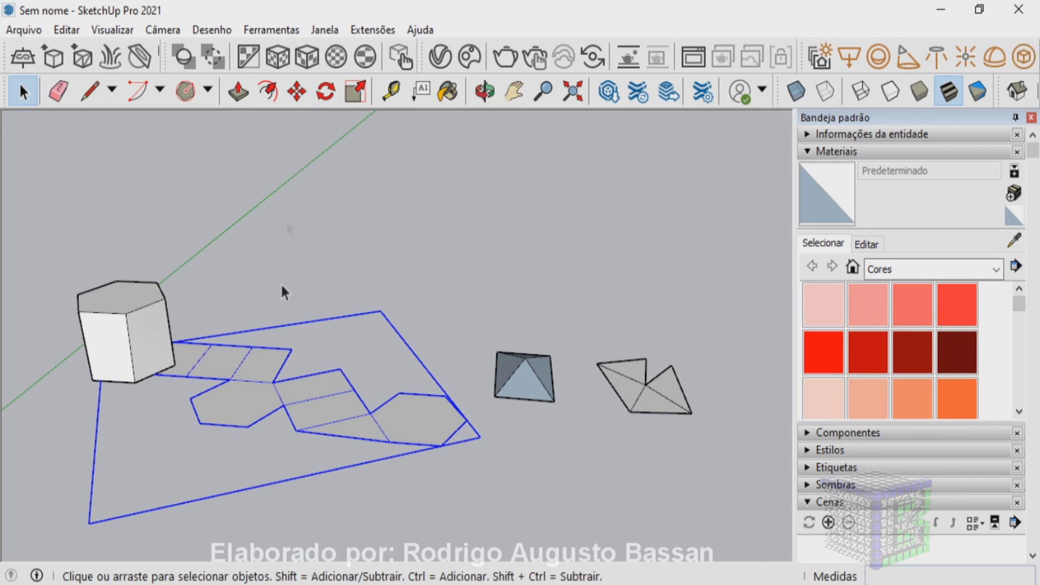
click(297, 92)
click(302, 367)
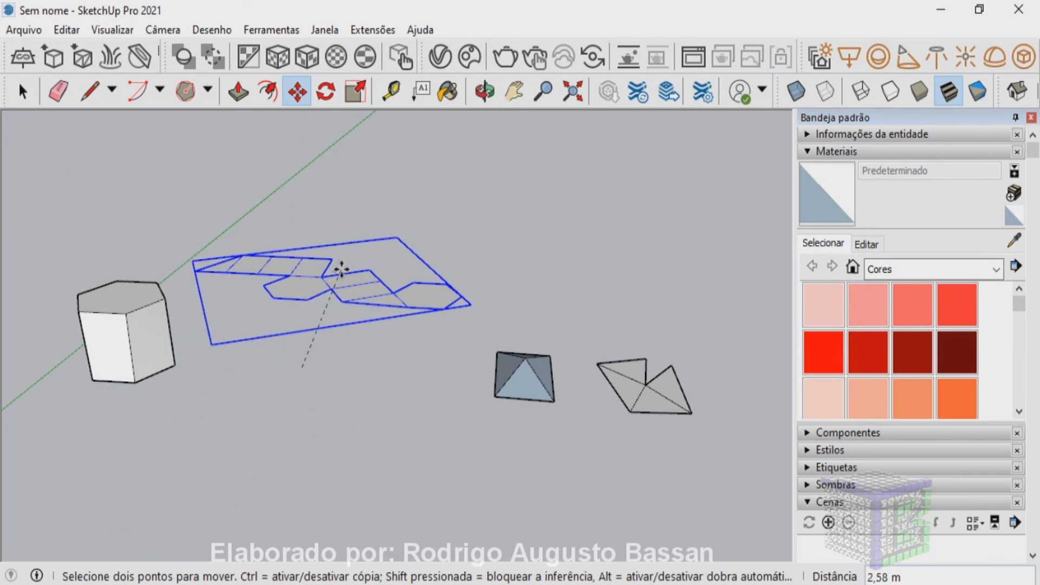
click(341, 269)
Orbit and zoom around the models, clear the selection, and reselect the hexagonal prism
scroll(223, 279, up, 3)
scroll(223, 280, up, 2)
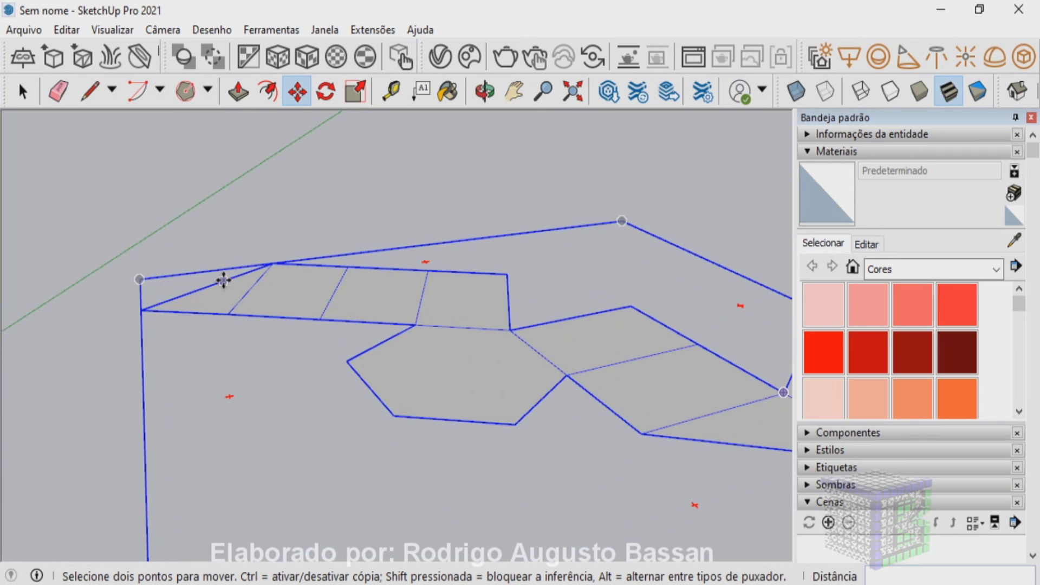
scroll(223, 280, down, 2)
scroll(209, 348, down, 2)
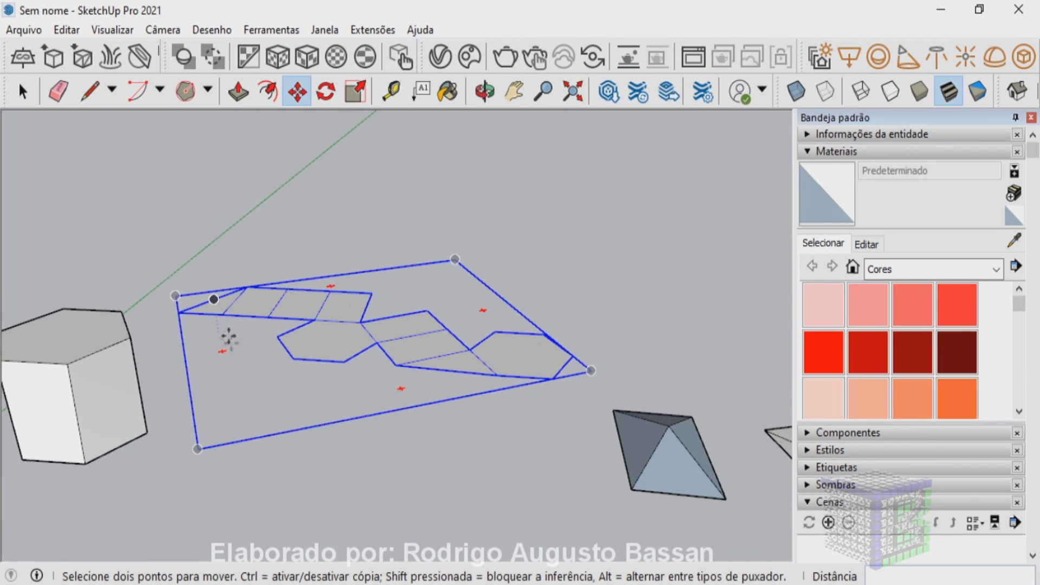
scroll(301, 374, down, 1)
middle_drag(320, 421, 460, 411)
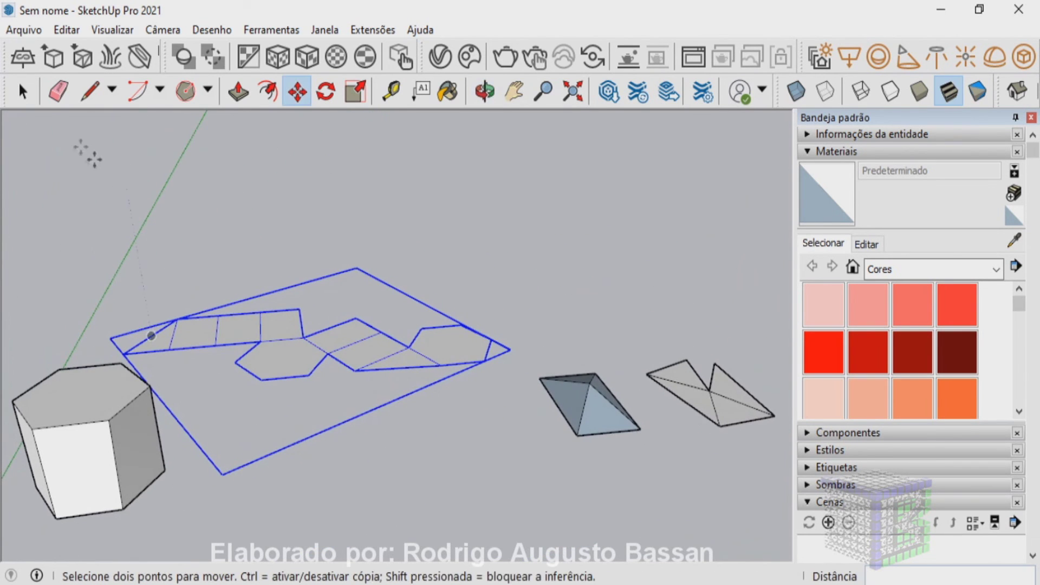
click(23, 91)
click(191, 503)
scroll(191, 503, down, 1)
scroll(162, 510, up, 1)
scroll(125, 511, up, 1)
triple_click(139, 453)
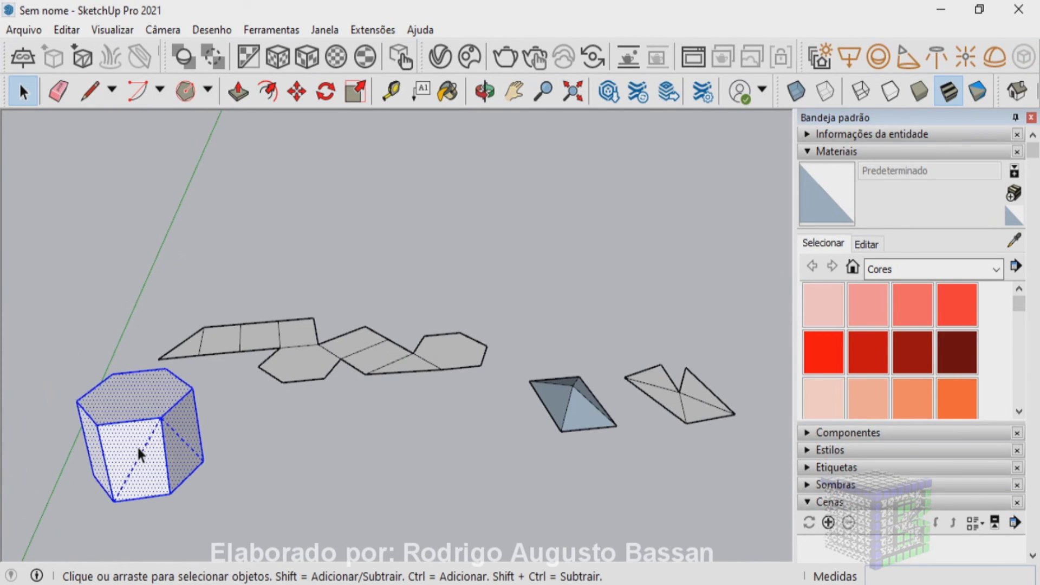
Unwrap and flatten the hexagonal prism's ten faces again, accepting both dialogs
right_click(135, 407)
mouse_move(220, 574)
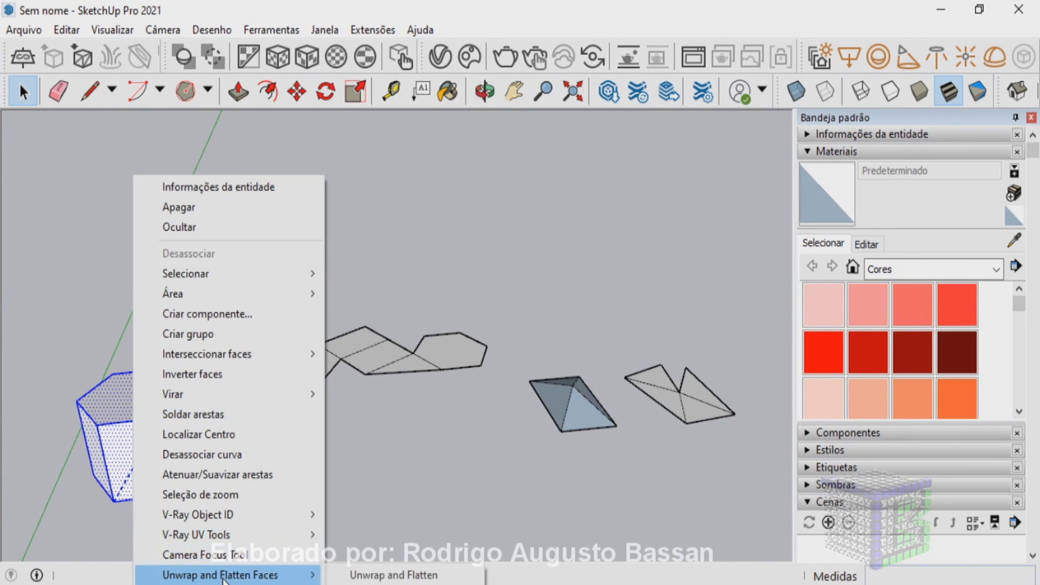
click(374, 575)
click(647, 352)
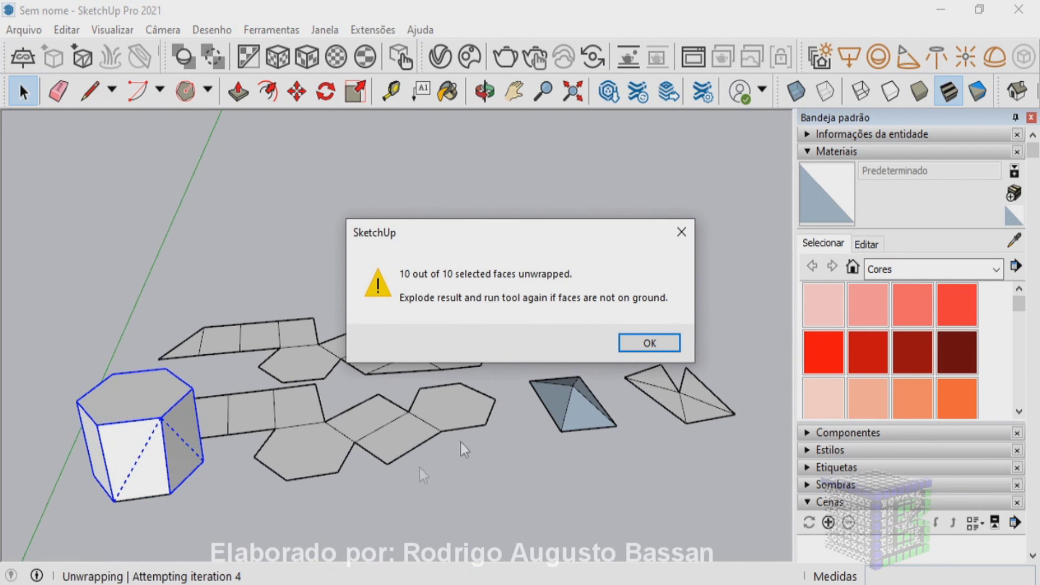
click(660, 343)
Move the second prism net up, above the first net
click(346, 414)
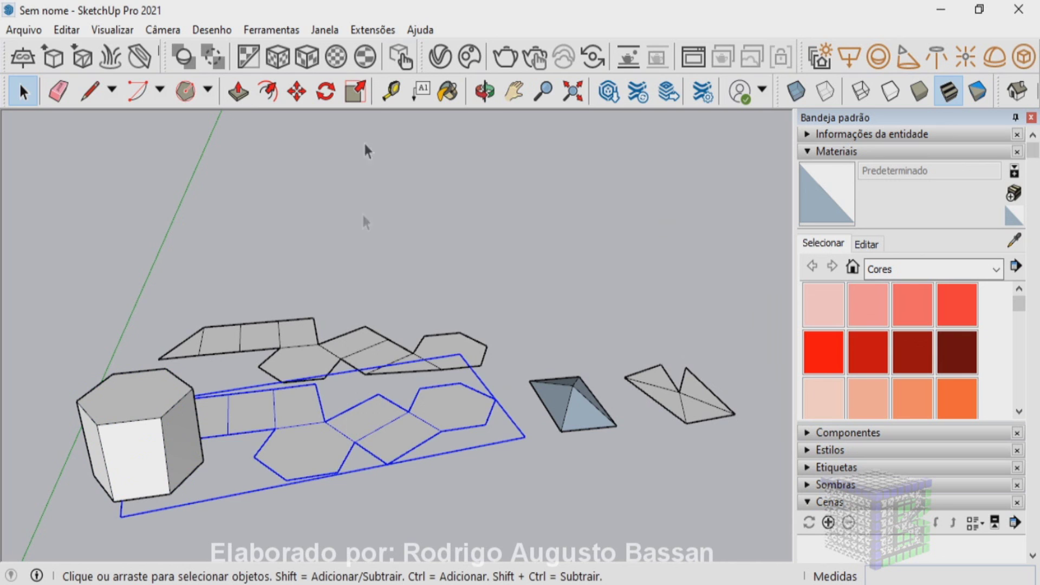
click(295, 93)
click(369, 421)
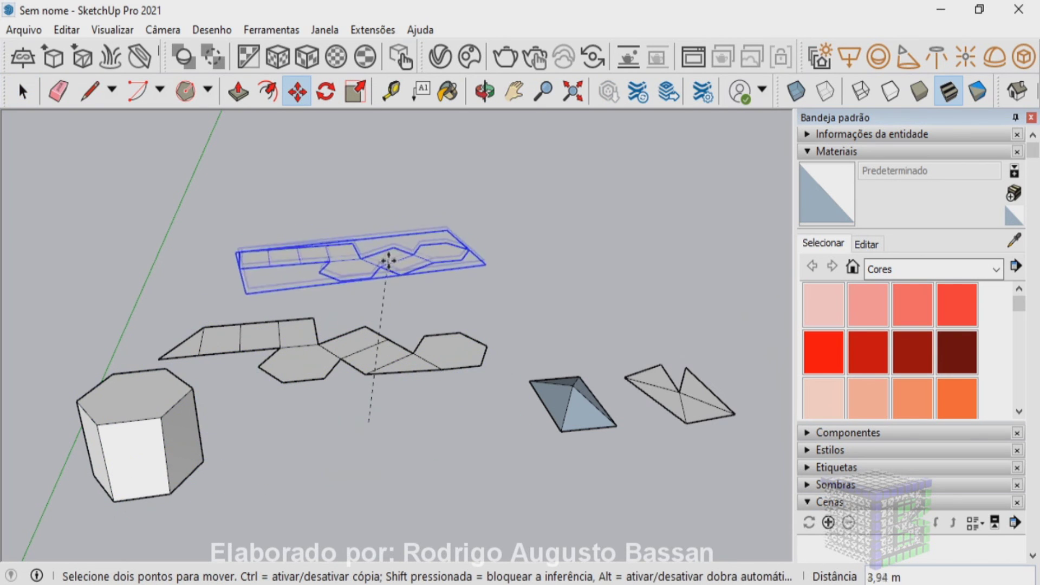
click(387, 266)
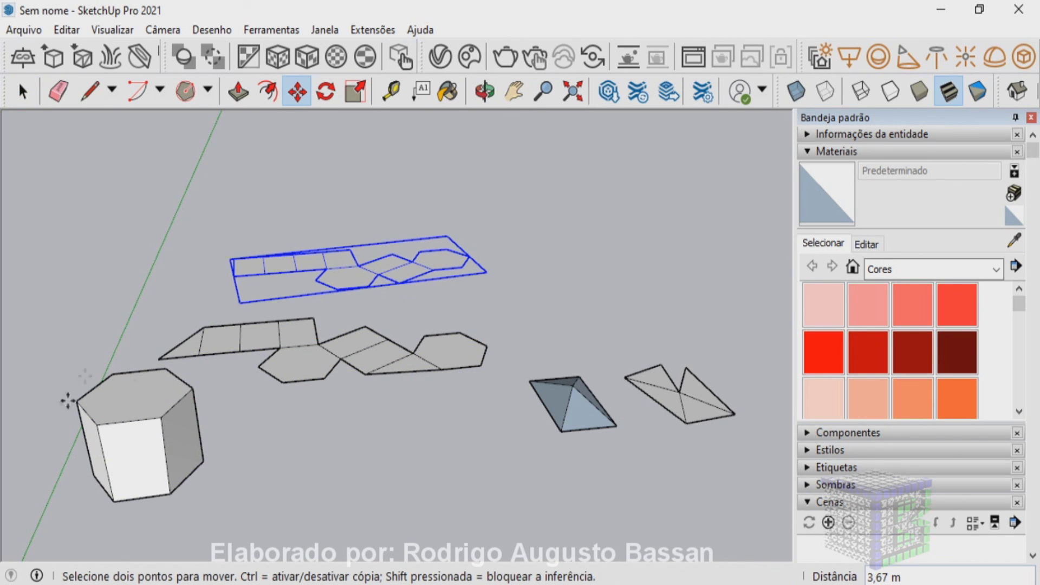